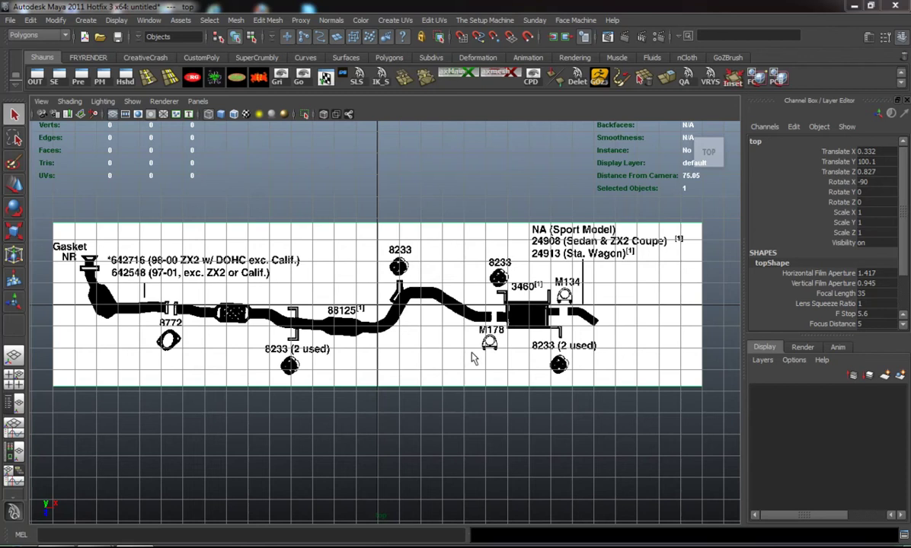
# Create a polygon cube over the black muffler in the reference image, about 1.86 wide, 0.59 high and 1.22 deep.
pyautogui.keyDown('alt'); pyautogui.moveTo(539, 350); pyautogui.dragTo(479, 347, button='middle'); pyautogui.keyUp('alt')
pyautogui.scroll(5, 455, 345)
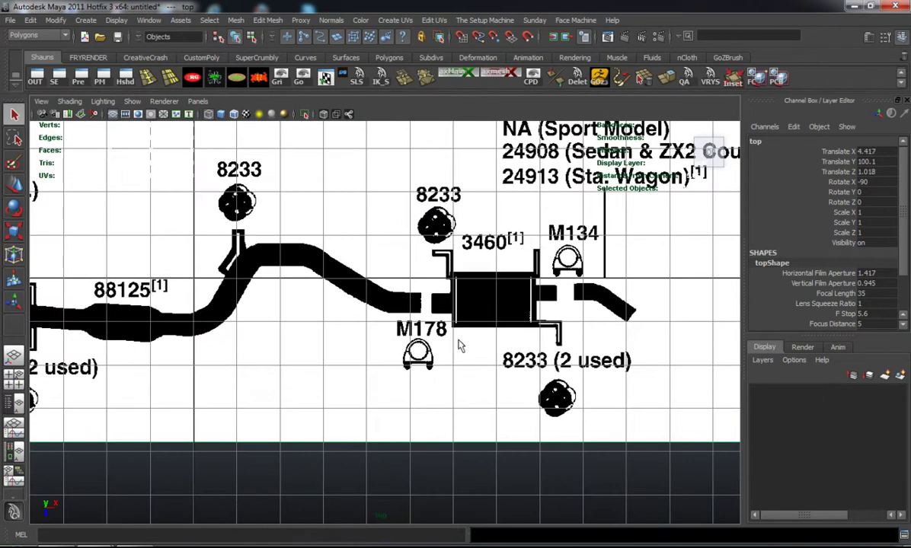
pyautogui.click(389, 59)
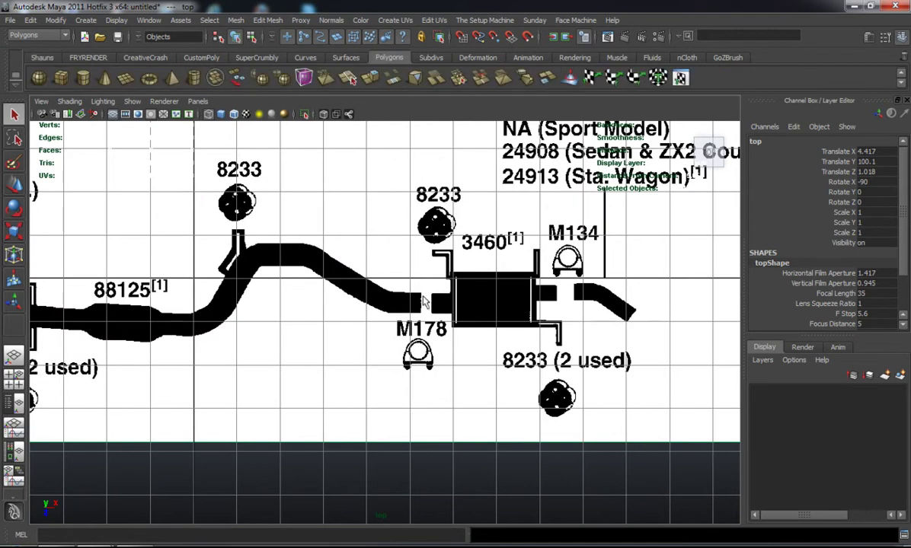
pyautogui.moveTo(458, 281); pyautogui.dragTo(471, 332)
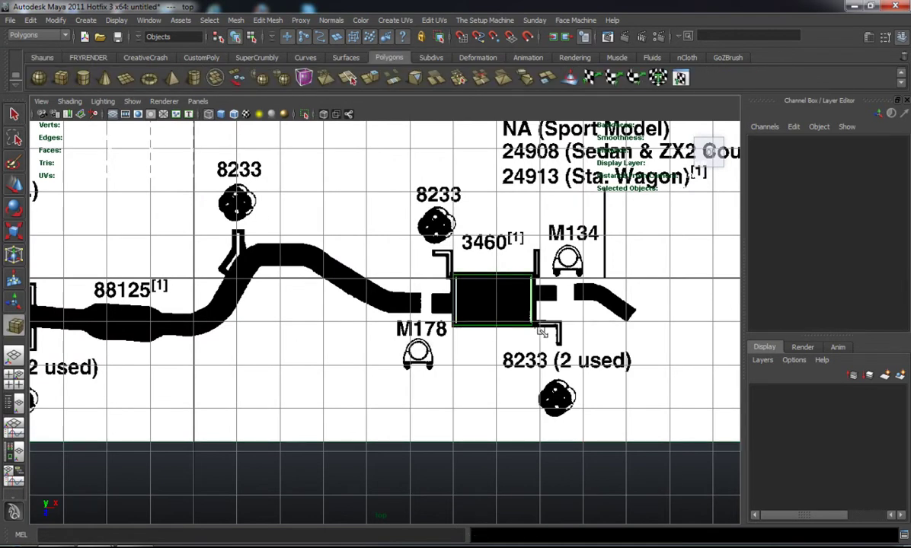
pyautogui.press('space')
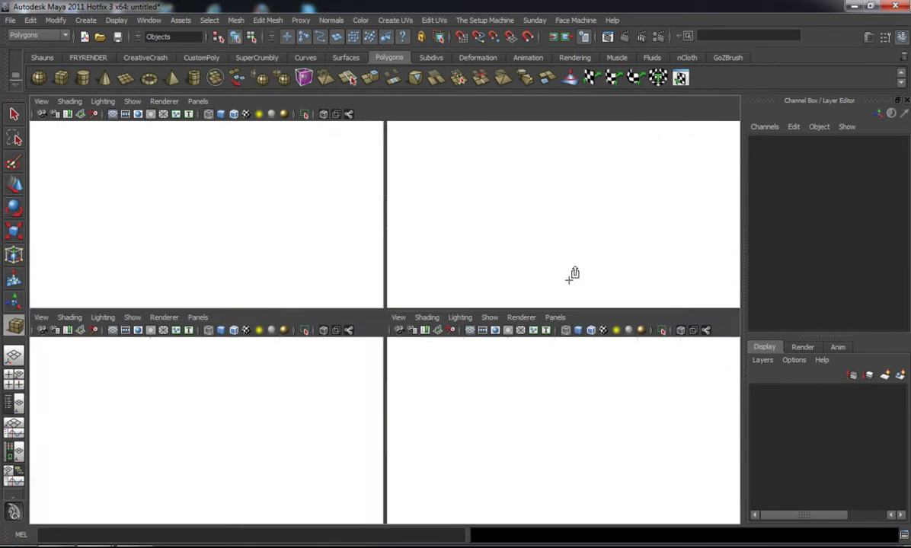
pyautogui.press('space')
pyautogui.keyDown('alt'); pyautogui.moveTo(514, 297); pyautogui.dragTo(333, 279); pyautogui.keyUp('alt')
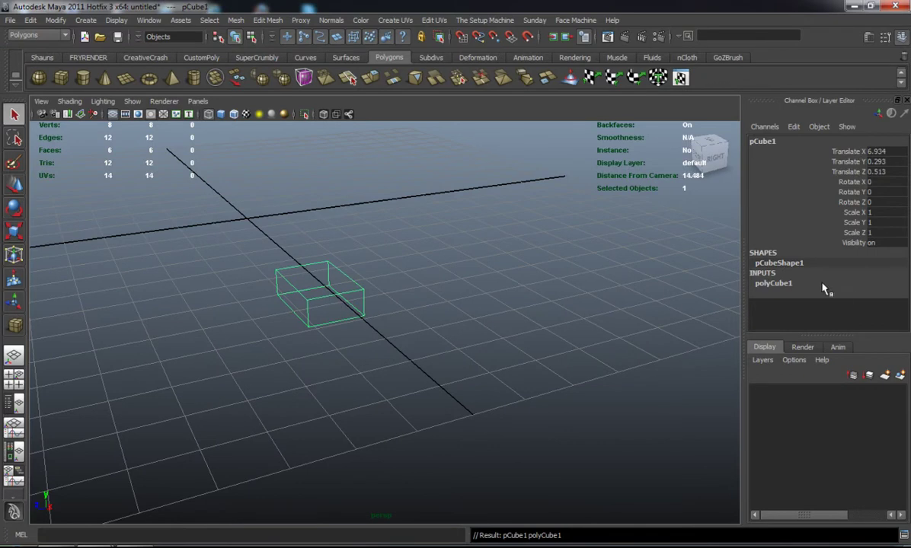
# Set the cube's height subdivisions to 2 and display it shaded in the perspective view.
pyautogui.click(784, 283)
pyautogui.click(827, 295)
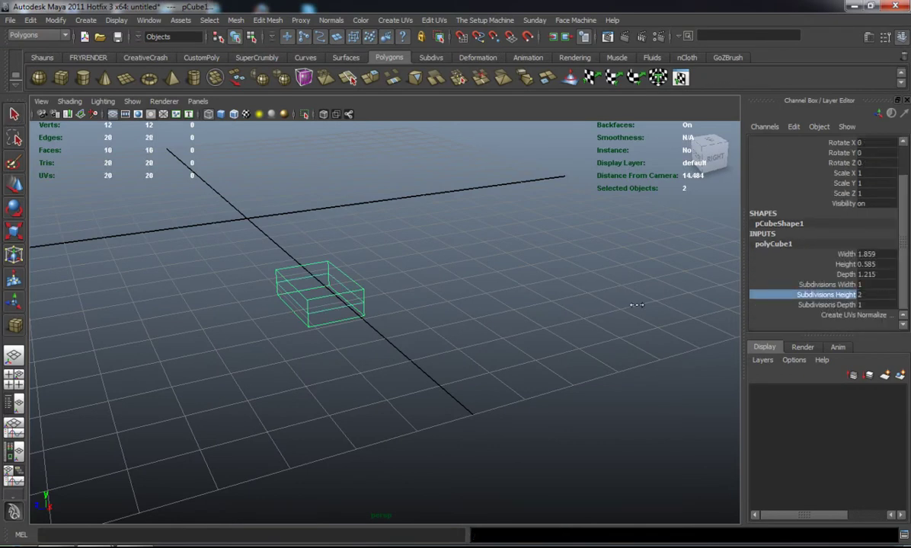
pyautogui.press('5')
pyautogui.click(450, 340)
pyautogui.keyDown('alt'); pyautogui.moveTo(306, 354); pyautogui.dragTo(443, 380); pyautogui.keyUp('alt')
pyautogui.keyDown('alt'); pyautogui.moveTo(443, 380); pyautogui.dragTo(346, 358, button='middle'); pyautogui.keyUp('alt')
pyautogui.keyDown('alt'); pyautogui.moveTo(345, 358); pyautogui.dragTo(355, 387); pyautogui.keyUp('alt')
pyautogui.click(401, 359)
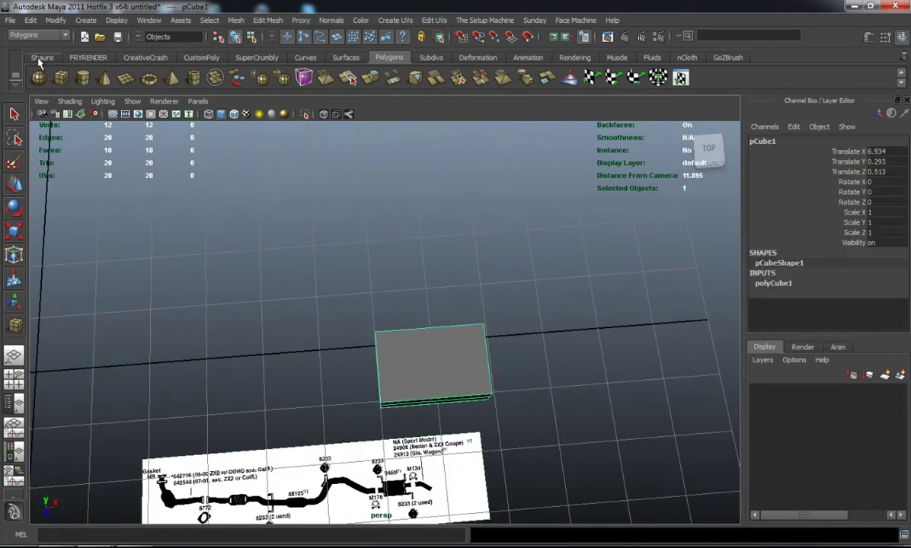
pyautogui.click(40, 60)
pyautogui.click(148, 82)
pyautogui.press('space')
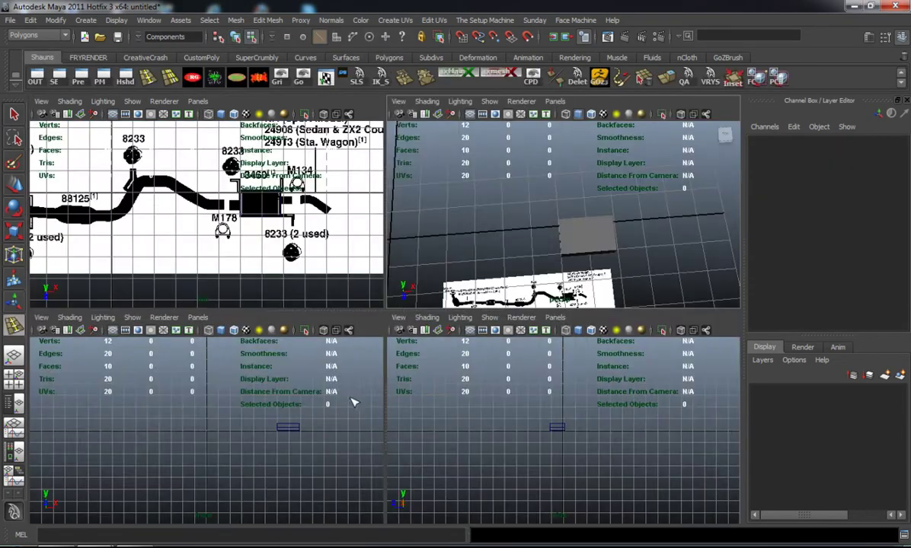
pyautogui.press('space')
pyautogui.keyDown('alt'); pyautogui.moveTo(327, 301); pyautogui.dragTo(437, 309, button='right'); pyautogui.keyUp('alt')
pyautogui.keyDown('alt'); pyautogui.moveTo(436, 309); pyautogui.dragTo(299, 314, button='middle'); pyautogui.keyUp('alt')
pyautogui.keyDown('alt'); pyautogui.moveTo(298, 314); pyautogui.dragTo(372, 316, button='right'); pyautogui.keyUp('alt')
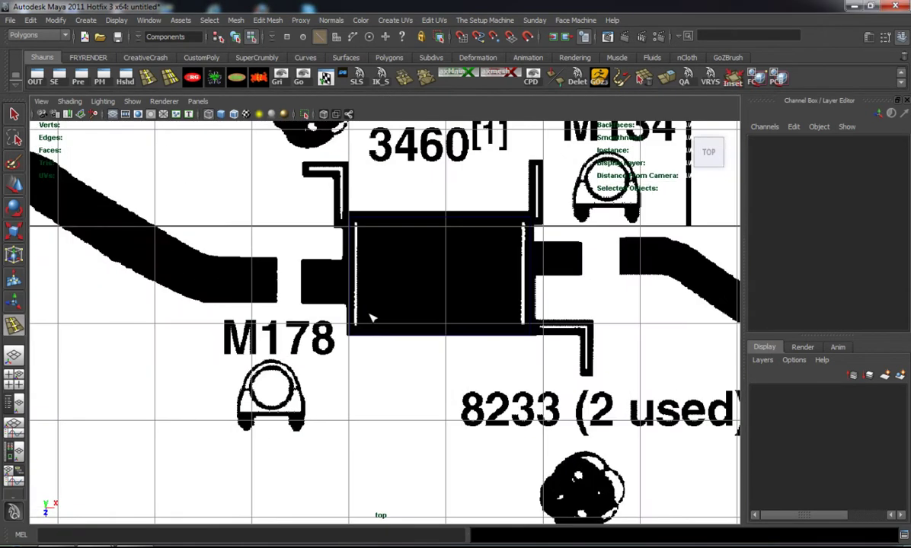
pyautogui.press('w')
pyautogui.click(379, 217)
pyautogui.press('r')
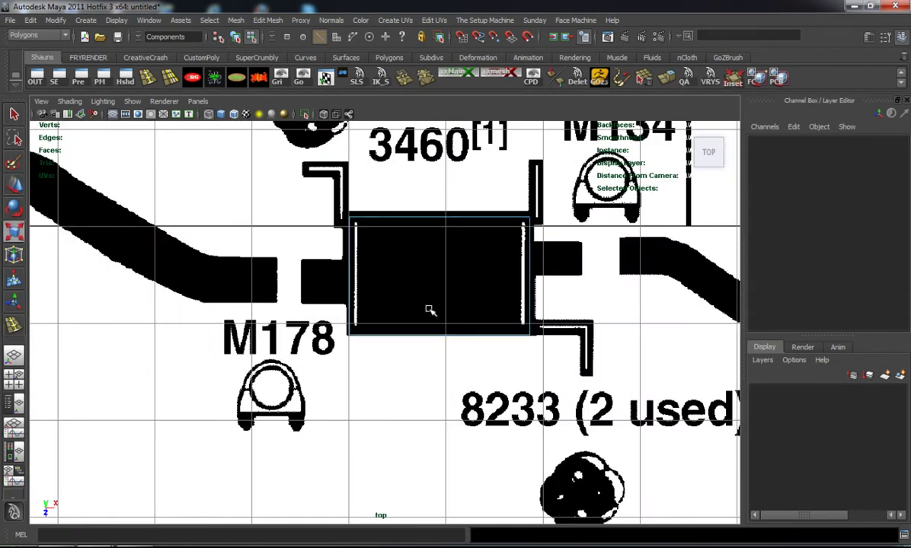
pyautogui.click(257, 79)
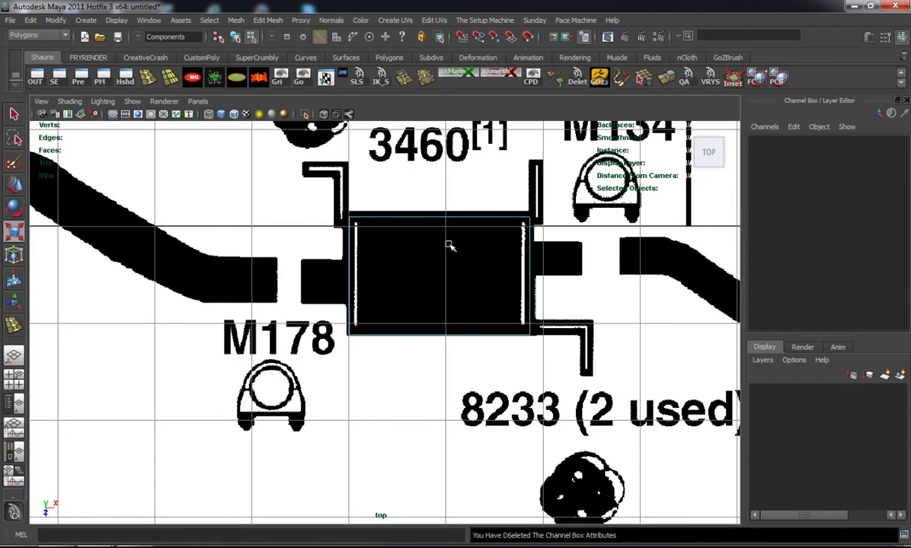
# Scale the whole cube to 1.03 along Z to fit the muffler outline in the top view.
pyautogui.scroll(-7, 449, 245)
pyautogui.keyDown('alt'); pyautogui.moveTo(448, 245); pyautogui.dragTo(450, 280, button='middle'); pyautogui.keyUp('alt')
pyautogui.scroll(2, 438, 316)
pyautogui.press('w')
pyautogui.moveTo(390, 322); pyautogui.dragTo(445, 306, button='right')
pyautogui.moveTo(379, 311); pyautogui.dragTo(421, 350)
pyautogui.scroll(5, 421, 384)
pyautogui.keyDown('alt'); pyautogui.moveTo(424, 389); pyautogui.dragTo(441, 410, button='right'); pyautogui.keyUp('alt')
pyautogui.press('r')
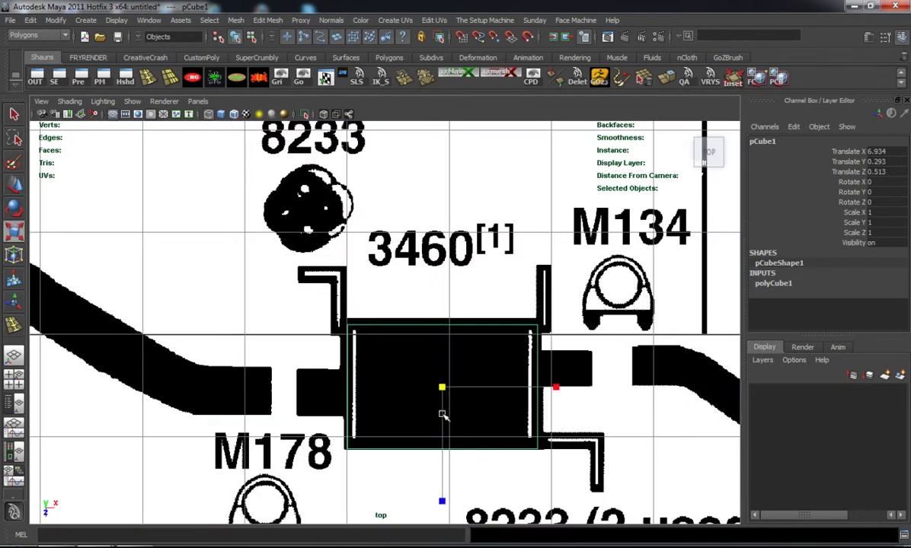
pyautogui.keyDown('alt'); pyautogui.moveTo(441, 399); pyautogui.dragTo(432, 302, button='middle'); pyautogui.keyUp('alt')
pyautogui.moveTo(434, 409)
pyautogui.mouseDown()
pyautogui.moveTo(433, 417)
pyautogui.moveTo(432, 401)
pyautogui.mouseUp()
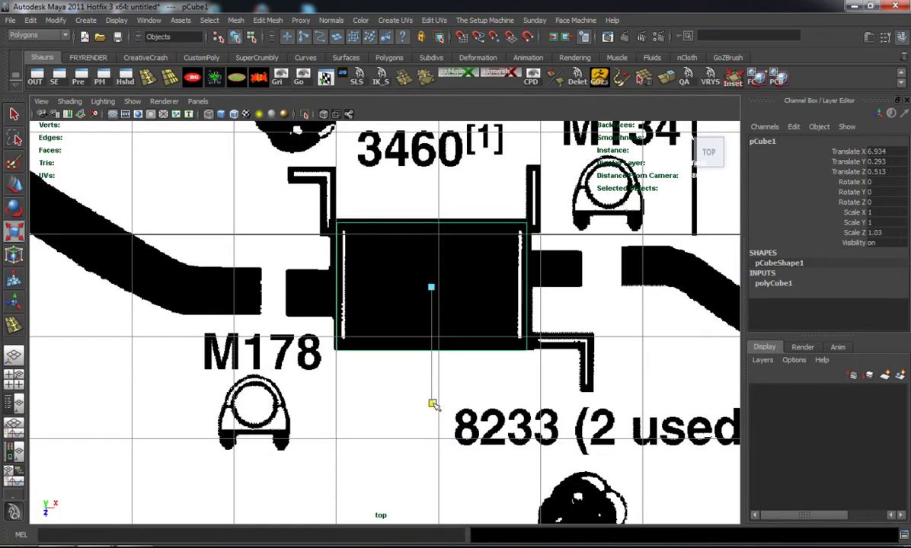
# Scale the cube's mid-height edge loop outward along Z so the long sides form a ridge, and preview the result smoothed.
pyautogui.press('space')
pyautogui.press('space')
pyautogui.keyDown('alt'); pyautogui.moveTo(551, 279); pyautogui.dragTo(526, 236); pyautogui.keyUp('alt')
pyautogui.keyDown('alt'); pyautogui.moveTo(526, 236); pyautogui.dragTo(502, 267, button='middle'); pyautogui.keyUp('alt')
pyautogui.moveTo(500, 260); pyautogui.dragTo(501, 234, button='right')
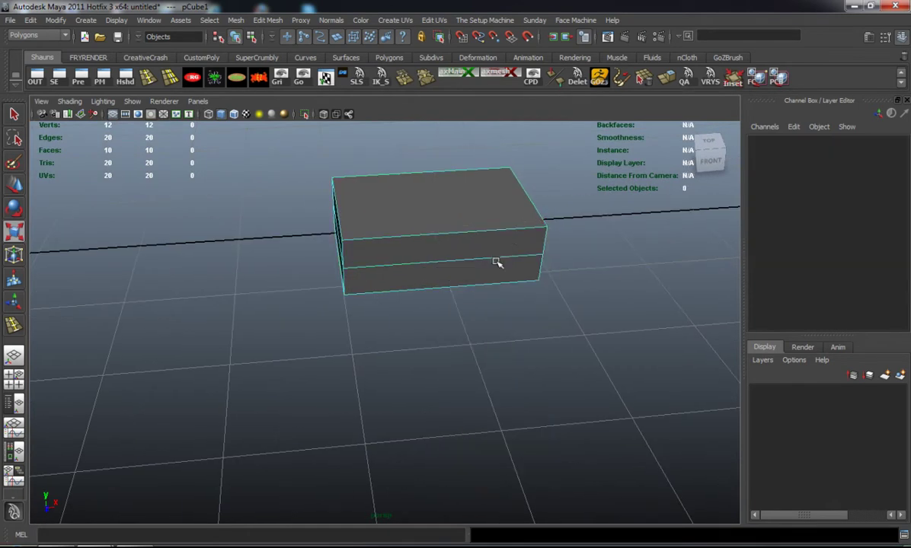
pyautogui.doubleClick(493, 260)
pyautogui.moveTo(457, 296); pyautogui.dragTo(485, 313)
pyautogui.press('3')
pyautogui.keyDown('alt'); pyautogui.moveTo(266, 283); pyautogui.dragTo(348, 327); pyautogui.keyUp('alt')
pyautogui.press('1')
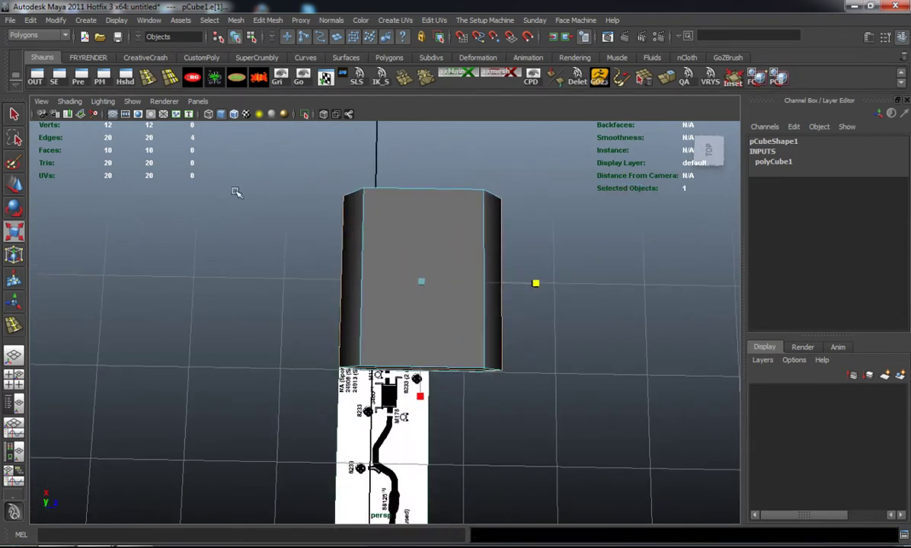
pyautogui.press('3')
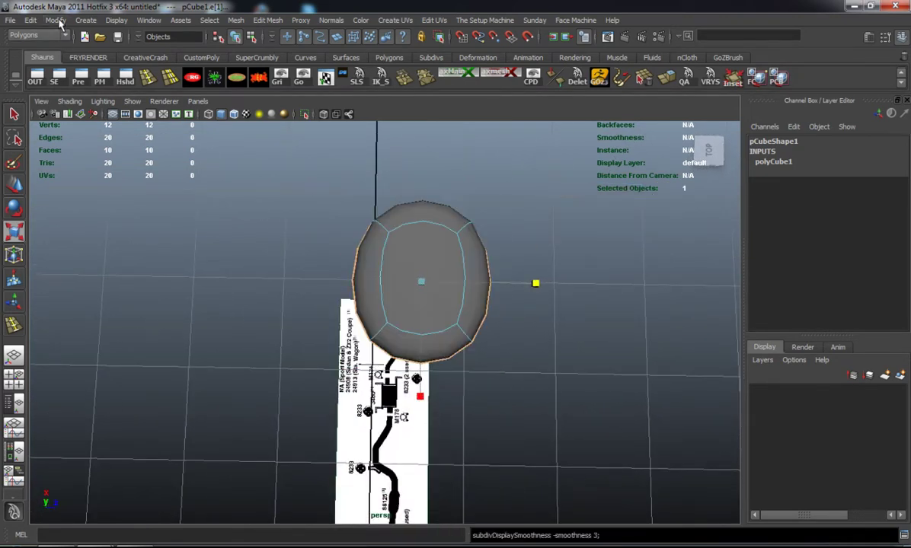
pyautogui.press('1')
# Insert three edge loops across the box's length, one at the middle and one towards each end, and check them smoothed.
pyautogui.keyDown('alt'); pyautogui.moveTo(152, 181); pyautogui.dragTo(163, 194); pyautogui.keyUp('alt')
pyautogui.click(147, 79)
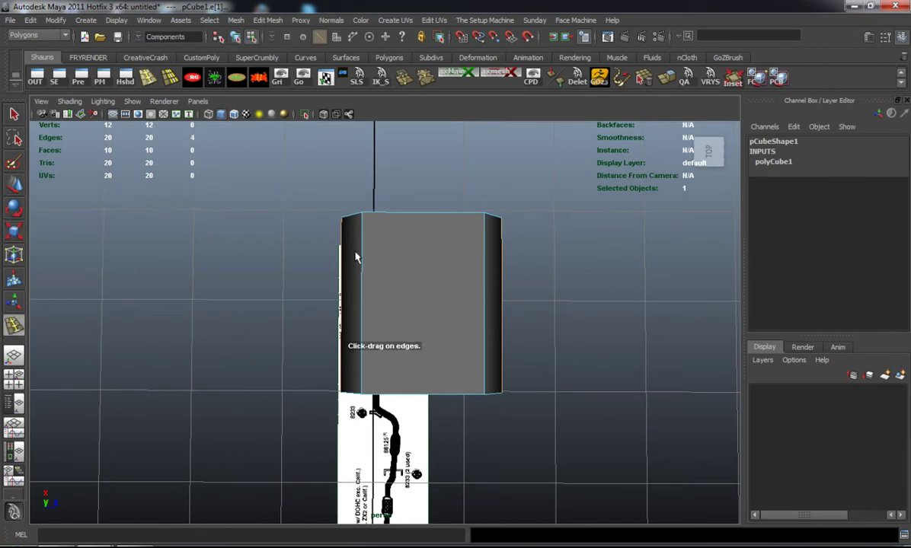
pyautogui.click(362, 295)
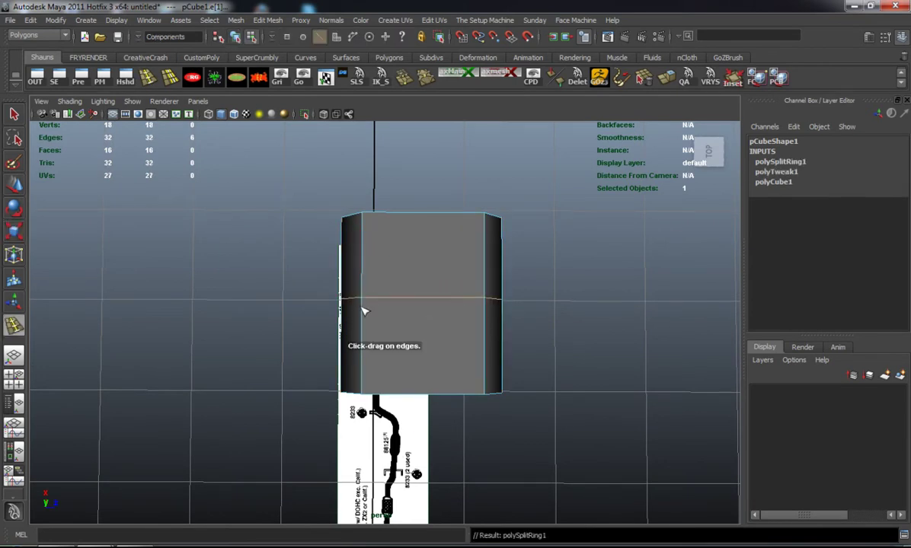
pyautogui.moveTo(364, 332); pyautogui.dragTo(366, 354)
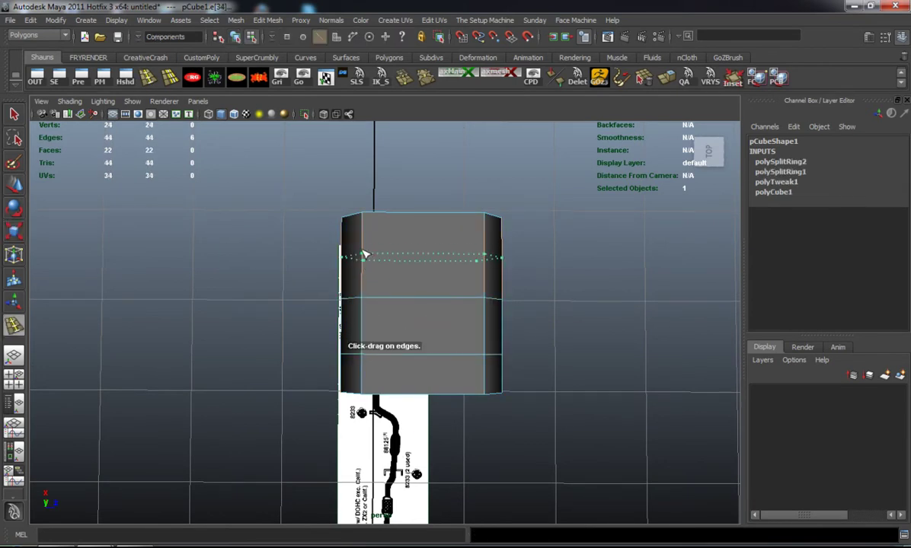
pyautogui.click(364, 253)
pyautogui.press('w')
pyautogui.press('3')
pyautogui.press('1')
# Extrude the two faces on each end of the box and scale them in to form a narrow rim.
pyautogui.keyDown('alt'); pyautogui.moveTo(318, 264); pyautogui.dragTo(479, 231); pyautogui.keyUp('alt')
pyautogui.keyDown('alt'); pyautogui.moveTo(480, 231); pyautogui.dragTo(464, 313, button='middle'); pyautogui.keyUp('alt')
pyautogui.keyDown('alt'); pyautogui.moveTo(463, 313); pyautogui.dragTo(409, 283); pyautogui.keyUp('alt')
pyautogui.moveTo(442, 200); pyautogui.dragTo(438, 217, button='right')
pyautogui.keyDown('alt'); pyautogui.moveTo(439, 217); pyautogui.dragTo(377, 208); pyautogui.keyUp('alt')
pyautogui.moveTo(410, 342); pyautogui.dragTo(262, 322)
pyautogui.keyDown('shift'); pyautogui.click(464, 249); pyautogui.keyUp('shift')
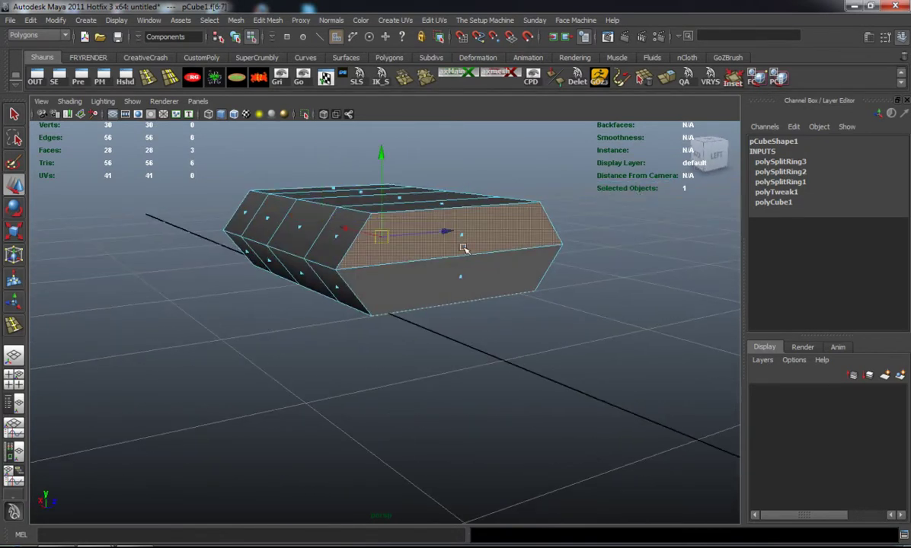
pyautogui.keyDown('shift'); pyautogui.click(462, 276); pyautogui.keyUp('shift')
pyautogui.click(734, 85)
pyautogui.moveTo(453, 351); pyautogui.dragTo(486, 354)
pyautogui.press('w')
pyautogui.click(385, 355)
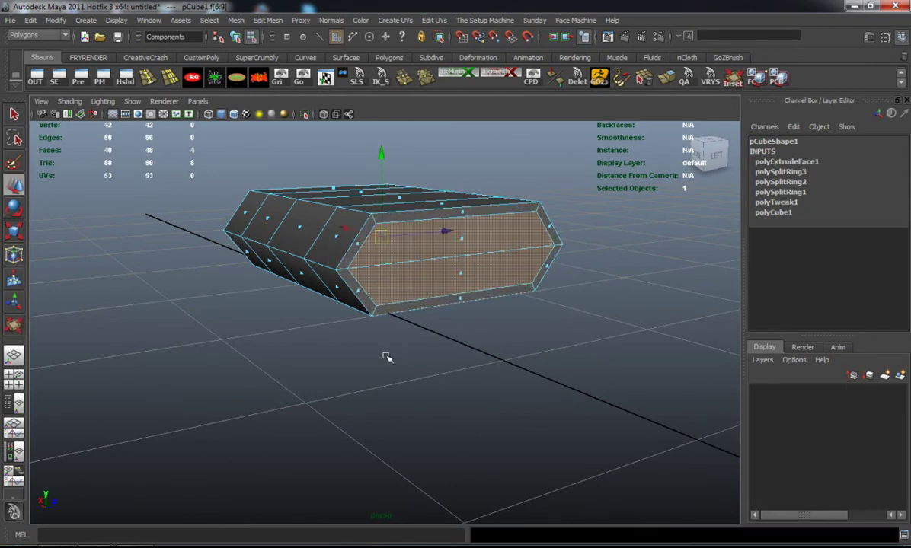
# Extrude the inset faces on both ends again and recess them into the box with a local Z offset of about -0.119.
pyautogui.click(461, 238)
pyautogui.keyDown('shift'); pyautogui.click(462, 274); pyautogui.keyUp('shift')
pyautogui.keyDown('alt'); pyautogui.moveTo(428, 286); pyautogui.dragTo(536, 316); pyautogui.keyUp('alt')
pyautogui.keyDown('shift'); pyautogui.click(463, 224); pyautogui.keyUp('shift')
pyautogui.press('F8')
pyautogui.click(464, 240)
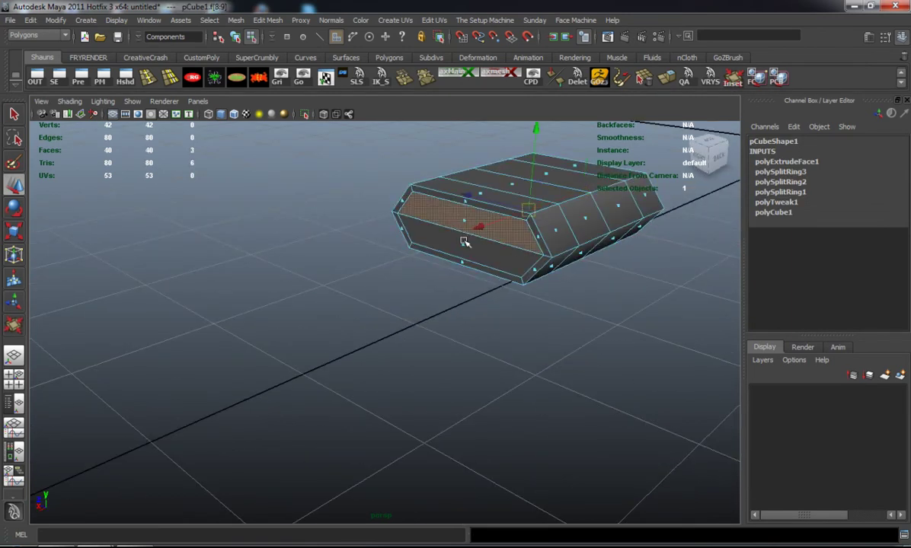
pyautogui.keyDown('shift'); pyautogui.click(463, 257); pyautogui.keyUp('shift')
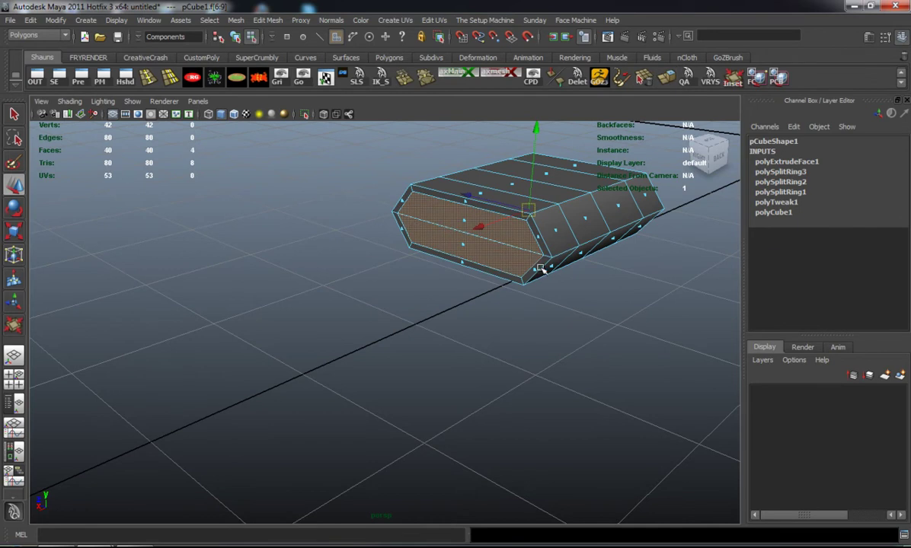
pyautogui.press('g')
pyautogui.scroll(3, 483, 299)
pyautogui.keyDown('alt'); pyautogui.moveTo(483, 299); pyautogui.dragTo(419, 306); pyautogui.keyUp('alt')
pyautogui.moveTo(313, 280); pyautogui.dragTo(336, 275)
# Undo the last change and scale the recessed end faces inward along X.
pyautogui.press('r')
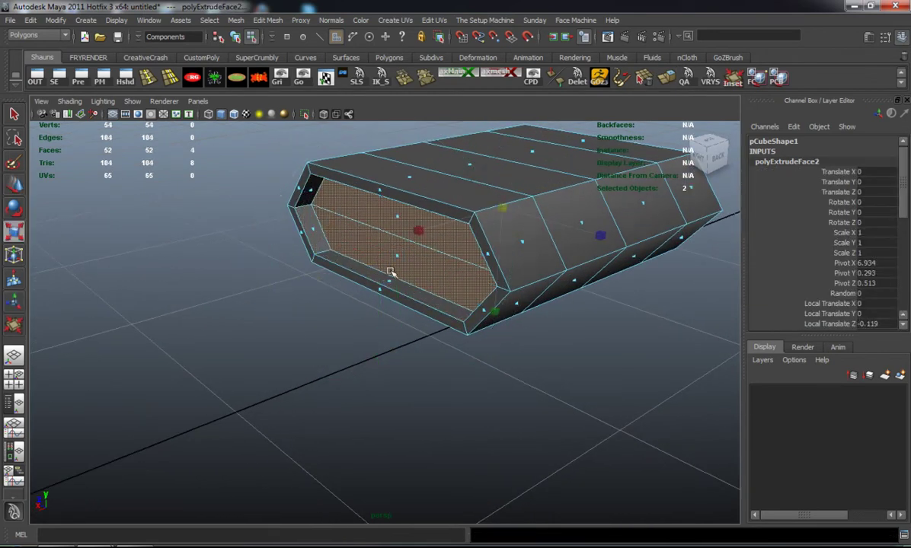
pyautogui.hotkey('ctrl', 'z')
pyautogui.moveTo(419, 231); pyautogui.dragTo(430, 232)
pyautogui.click(221, 289)
# Examine the box's ends in smoothed and unsmoothed display from several sides, with the whole object selected.
pyautogui.press('3')
pyautogui.scroll(-3, 290, 296)
pyautogui.keyDown('alt'); pyautogui.moveTo(291, 297); pyautogui.dragTo(367, 267); pyautogui.keyUp('alt')
pyautogui.press('1')
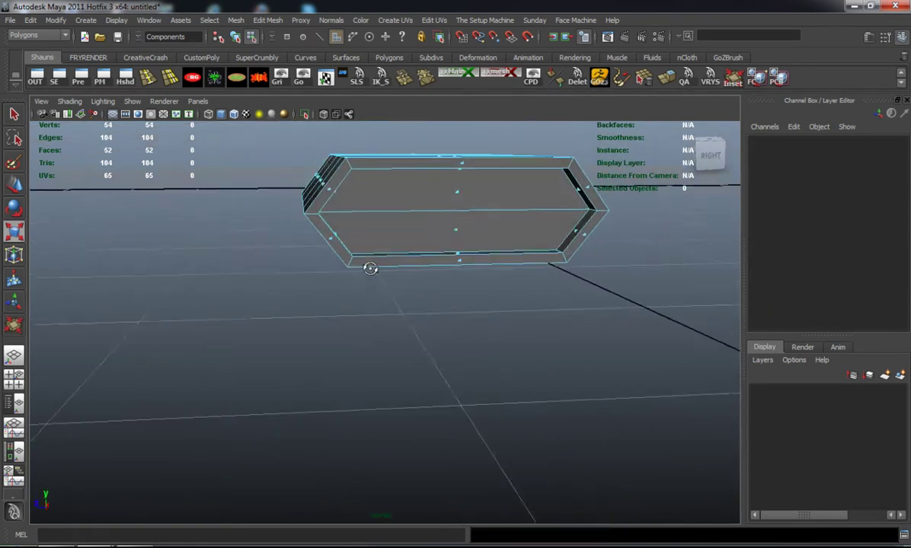
pyautogui.keyDown('alt'); pyautogui.moveTo(367, 266); pyautogui.dragTo(350, 311, button='middle'); pyautogui.keyUp('alt')
pyautogui.scroll(3, 349, 311)
pyautogui.keyDown('alt'); pyautogui.moveTo(349, 311); pyautogui.dragTo(377, 284); pyautogui.keyUp('alt')
pyautogui.moveTo(455, 227); pyautogui.dragTo(505, 212, button='right')
pyautogui.click(460, 226)
pyautogui.press('3')
pyautogui.keyDown('alt'); pyautogui.moveTo(406, 219); pyautogui.dragTo(366, 237); pyautogui.keyUp('alt')
pyautogui.press('1')
pyautogui.press('3')
# Convert the box's smooth mesh preview to polygons and set the smoothing divisions to 1.
pyautogui.click(55, 20)
pyautogui.moveTo(95, 223)
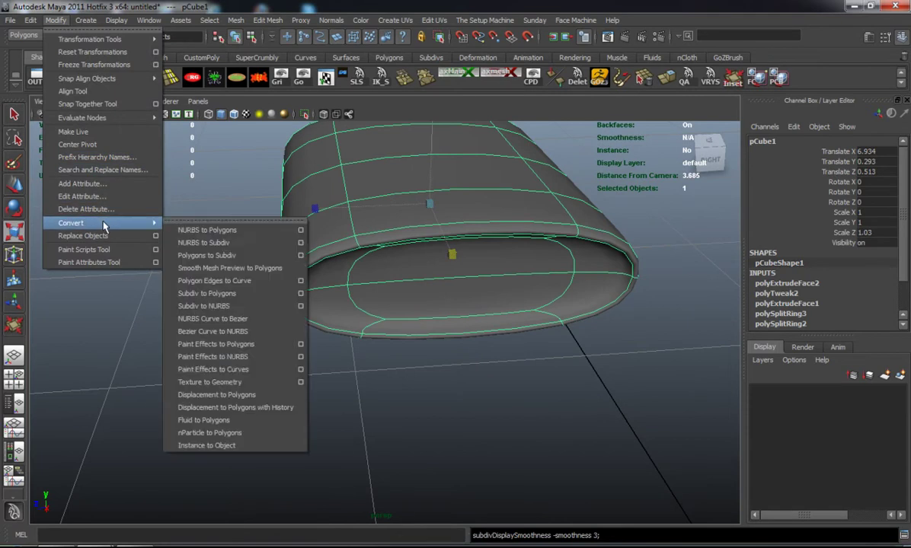
pyautogui.click(270, 265)
pyautogui.keyDown('alt'); pyautogui.moveTo(358, 284); pyautogui.dragTo(680, 285); pyautogui.keyUp('alt')
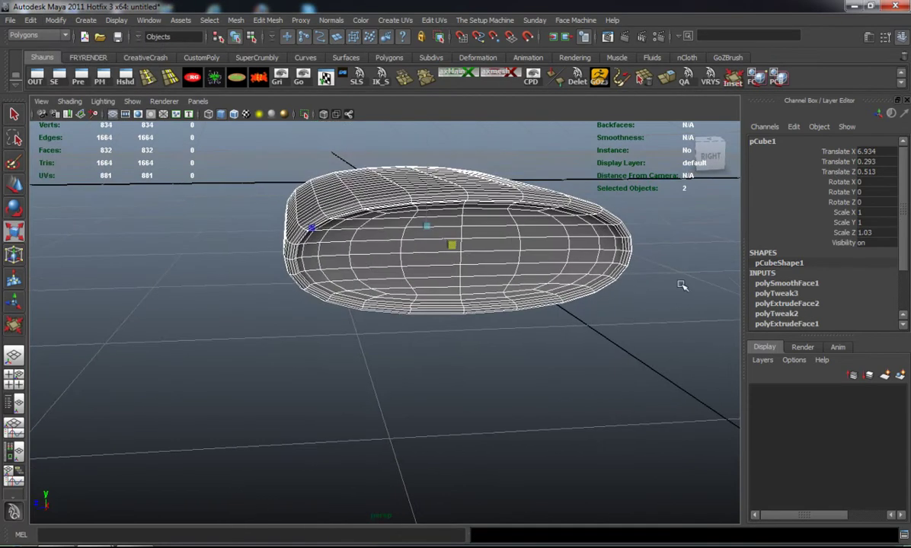
pyautogui.click(795, 282)
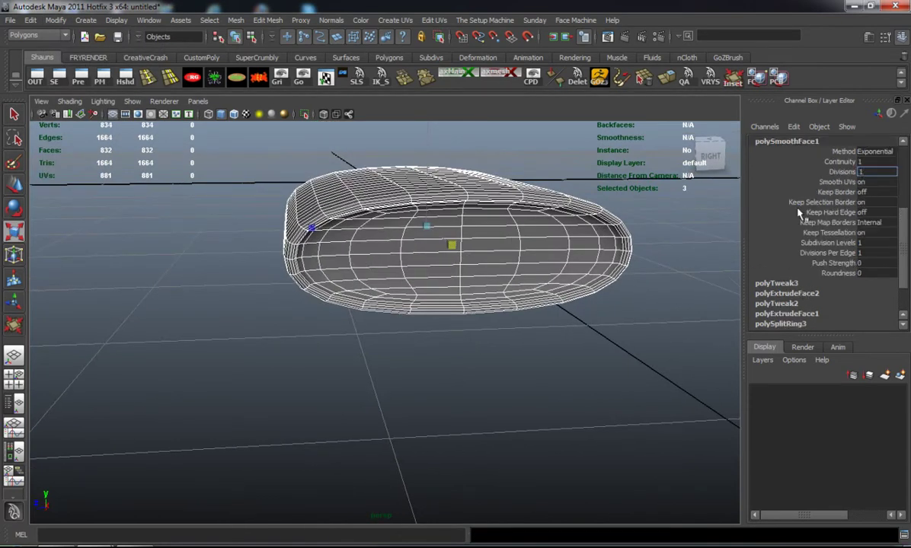
pyautogui.press('Return')
pyautogui.click(449, 371)
pyautogui.keyDown('alt'); pyautogui.moveTo(290, 342); pyautogui.dragTo(354, 356); pyautogui.keyUp('alt')
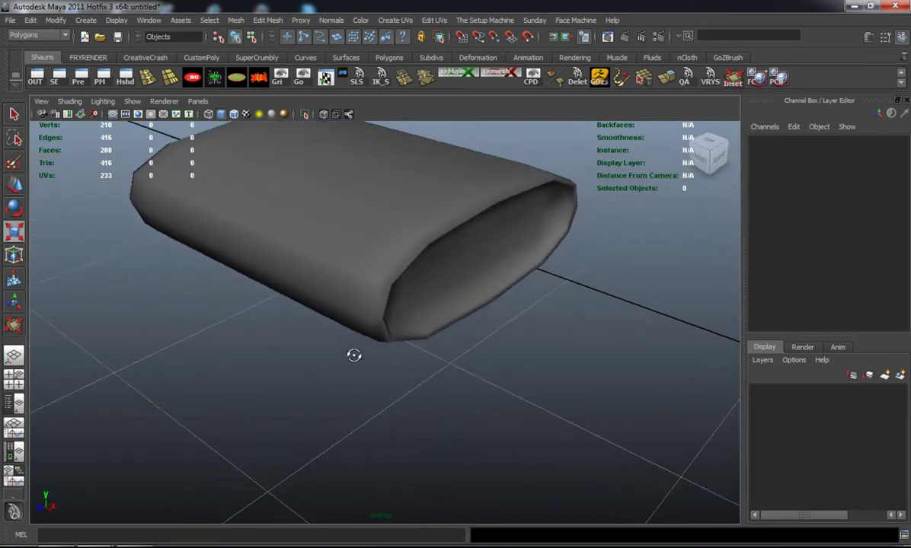
# Undo the conversion to polygons and return the box to unsmoothed display.
pyautogui.hotkey('ctrl', 'z')
pyautogui.hotkey('ctrl', 'z')
pyautogui.hotkey('ctrl', 'z')
pyautogui.hotkey('ctrl', 'z')
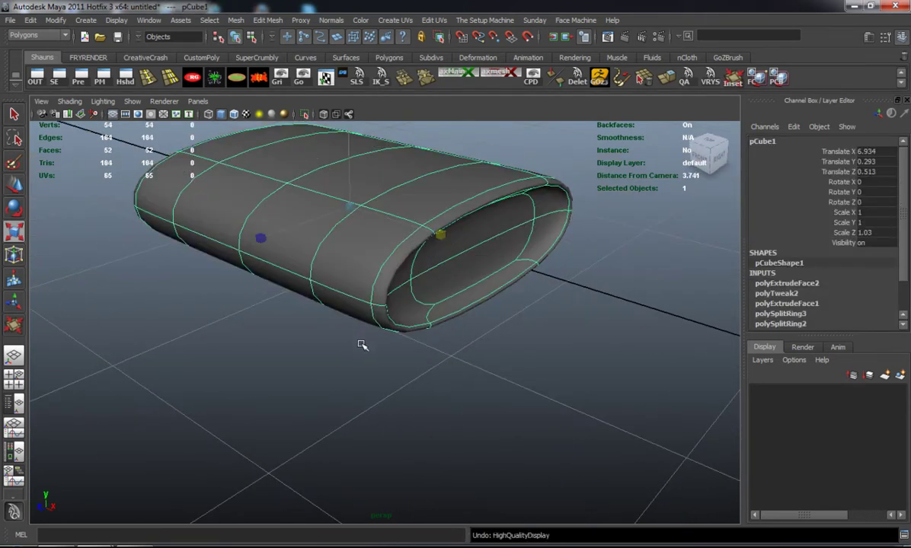
pyautogui.press('1')
# Insert three supporting edge loops around the rim and recess of one end, and check the sharpened edge smoothed.
pyautogui.keyDown('alt'); pyautogui.moveTo(342, 341); pyautogui.dragTo(207, 155); pyautogui.keyUp('alt')
pyautogui.click(146, 78)
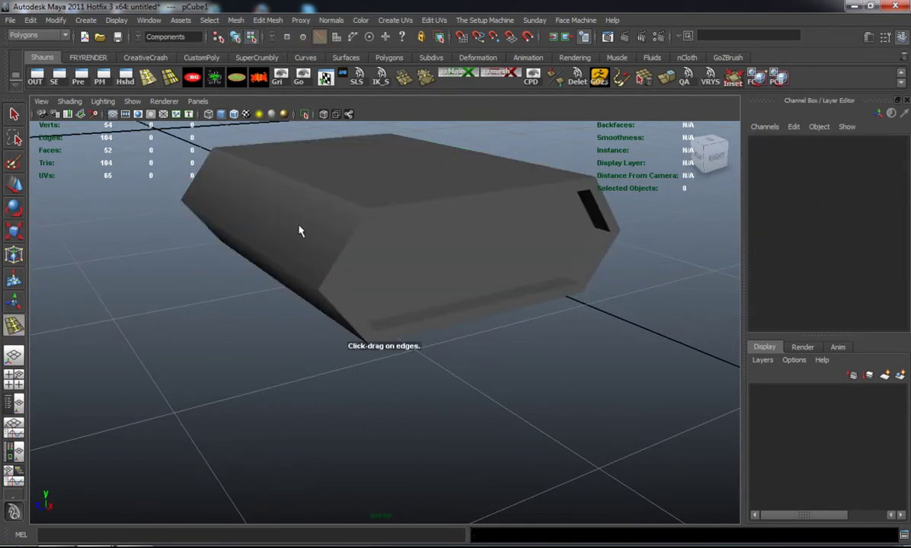
pyautogui.scroll(4, 299, 236)
pyautogui.click(298, 254)
pyautogui.moveTo(291, 258); pyautogui.dragTo(278, 263)
pyautogui.moveTo(174, 268)
pyautogui.keyDown('alt'); pyautogui.mouseDown()
pyautogui.moveTo(316, 264)
pyautogui.moveTo(172, 280)
pyautogui.mouseUp(); pyautogui.keyUp('alt')
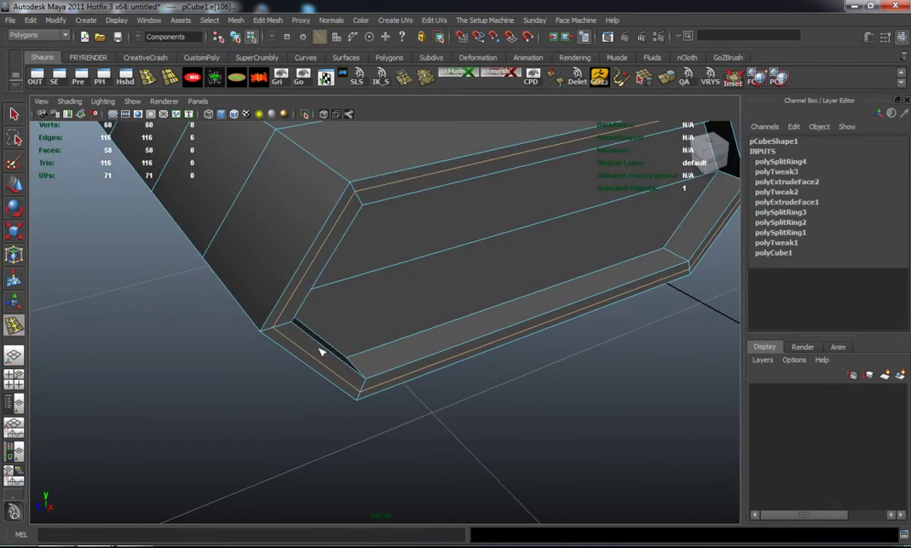
pyautogui.moveTo(667, 253); pyautogui.dragTo(682, 258)
pyautogui.press('w')
pyautogui.press('3')
pyautogui.keyDown('alt'); pyautogui.moveTo(529, 268); pyautogui.dragTo(463, 261); pyautogui.keyUp('alt')
pyautogui.scroll(-5, 457, 317)
pyautogui.click(406, 342)
pyautogui.keyDown('alt'); pyautogui.moveTo(294, 313); pyautogui.dragTo(334, 281); pyautogui.keyUp('alt')
# Try moving the mid-height side vertices of the recessed end about 0.12 along X, and undo the move.
pyautogui.press('1')
pyautogui.scroll(3, 324, 305)
pyautogui.moveTo(447, 255); pyautogui.dragTo(415, 245, button='right')
pyautogui.moveTo(422, 242); pyautogui.dragTo(550, 284)
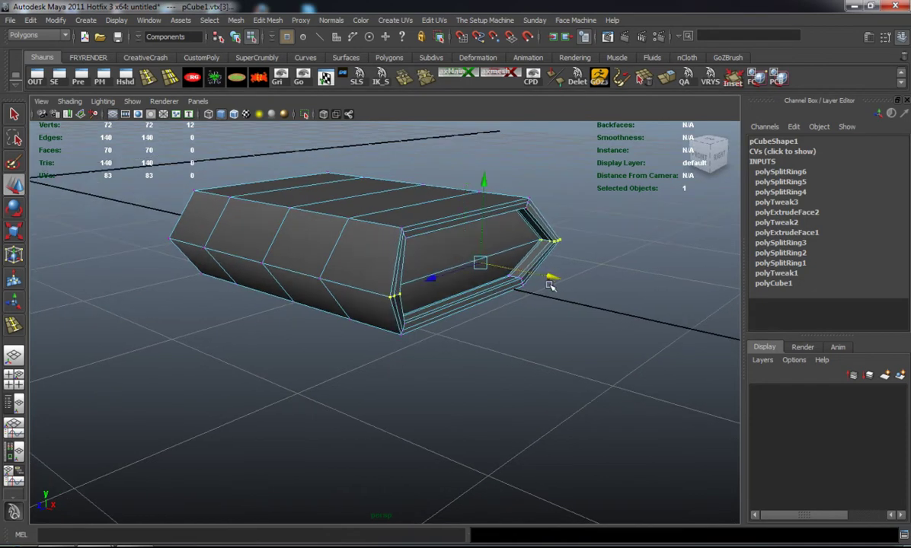
pyautogui.press('3')
pyautogui.keyDown('alt'); pyautogui.moveTo(485, 321); pyautogui.dragTo(414, 362); pyautogui.keyUp('alt')
pyautogui.press('z')
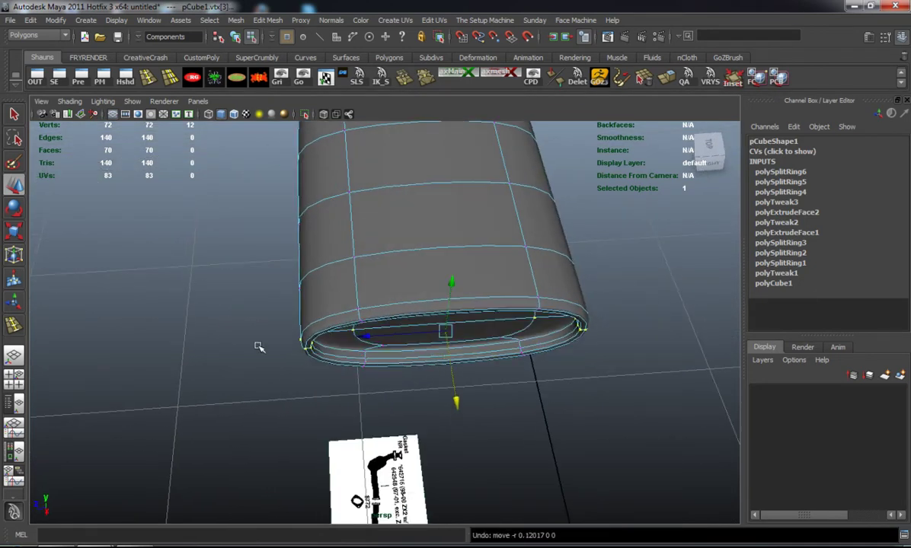
pyautogui.click(260, 347)
pyautogui.press('1')
pyautogui.keyDown('alt'); pyautogui.moveTo(276, 354); pyautogui.dragTo(275, 371); pyautogui.keyUp('alt')
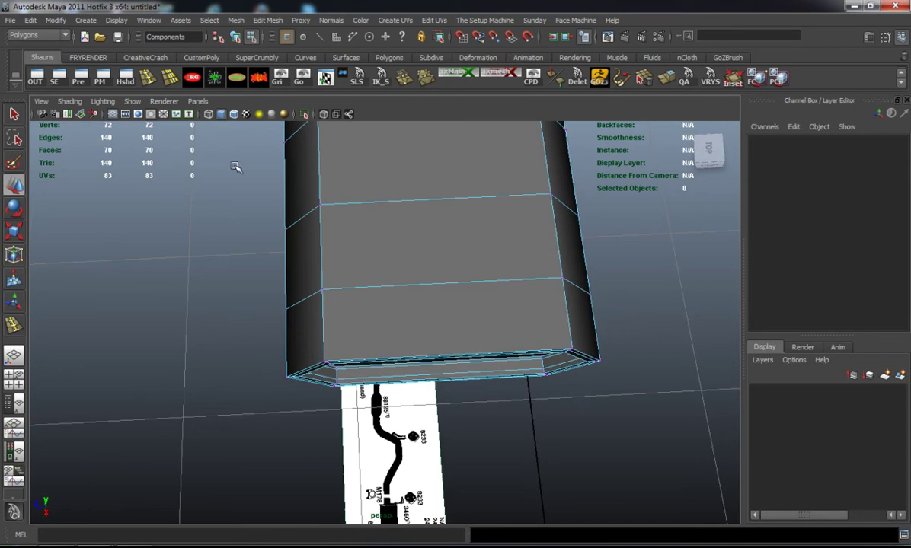
# Insert an edge loop lengthwise down the middle of the box.
pyautogui.click(154, 83)
pyautogui.keyDown('alt'); pyautogui.moveTo(427, 250); pyautogui.dragTo(358, 254, button='middle'); pyautogui.keyUp('alt')
pyautogui.moveTo(371, 287)
pyautogui.mouseDown()
pyautogui.moveTo(362, 290)
pyautogui.moveTo(370, 290)
pyautogui.mouseUp()
pyautogui.press('w')
# Try pulling the side vertices of the recessed end back along X and scaling them across, and preview the box smoothed.
pyautogui.keyDown('alt'); pyautogui.moveTo(420, 308); pyautogui.dragTo(429, 333); pyautogui.keyUp('alt')
pyautogui.moveTo(455, 333); pyautogui.dragTo(405, 319, button='right')
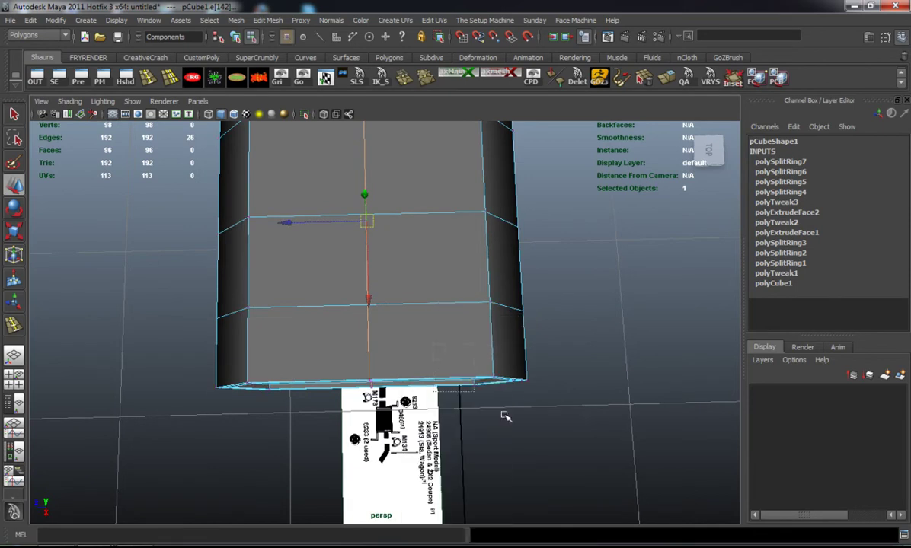
pyautogui.moveTo(535, 417); pyautogui.dragTo(460, 320)
pyautogui.keyDown('shift'); pyautogui.moveTo(283, 430); pyautogui.dragTo(301, 440); pyautogui.keyUp('shift')
pyautogui.keyDown('alt'); pyautogui.moveTo(205, 423); pyautogui.dragTo(292, 389); pyautogui.keyUp('alt')
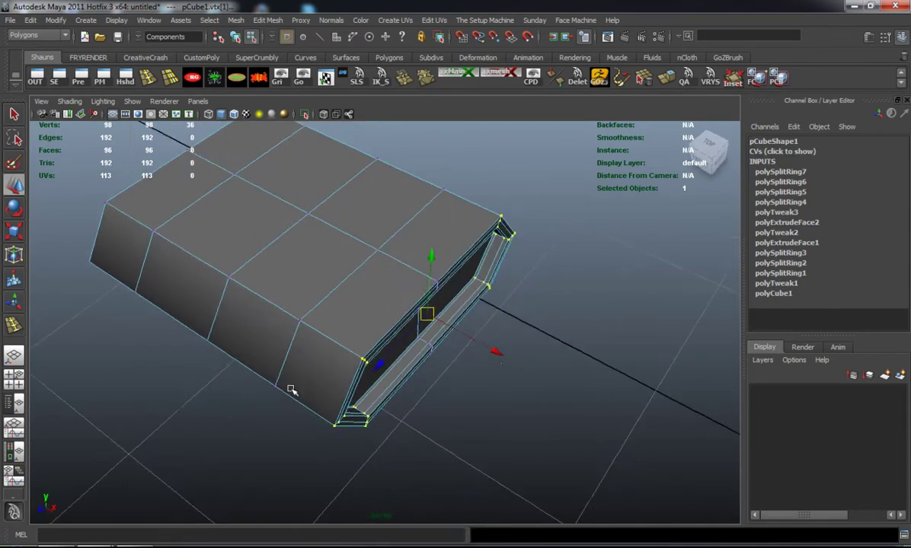
pyautogui.moveTo(496, 349); pyautogui.dragTo(474, 341)
pyautogui.keyDown('alt'); pyautogui.moveTo(474, 342); pyautogui.dragTo(380, 373); pyautogui.keyUp('alt')
pyautogui.press('r')
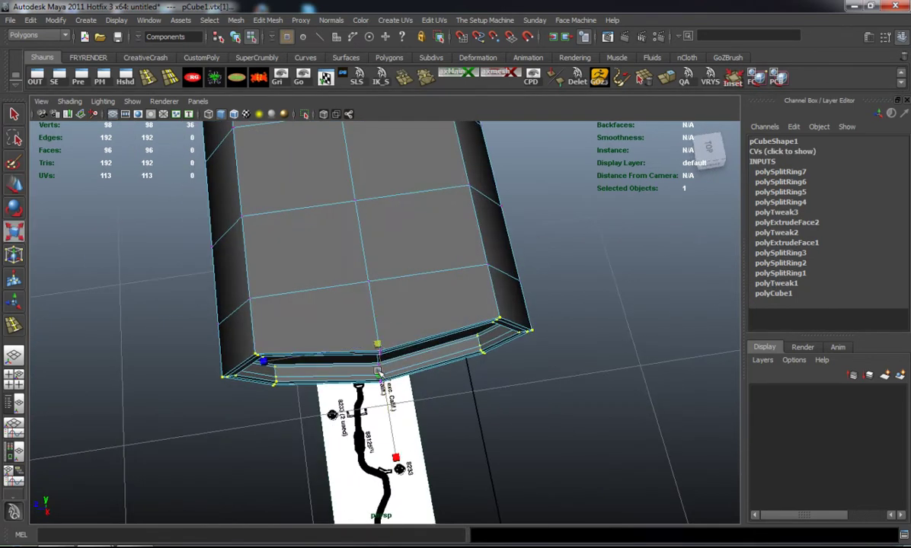
pyautogui.moveTo(289, 360); pyautogui.dragTo(281, 360)
pyautogui.hotkey('ctrl', 'z')
pyautogui.press('3')
pyautogui.click(149, 370)
pyautogui.keyDown('alt'); pyautogui.moveTo(186, 374); pyautogui.dragTo(319, 368); pyautogui.keyUp('alt')
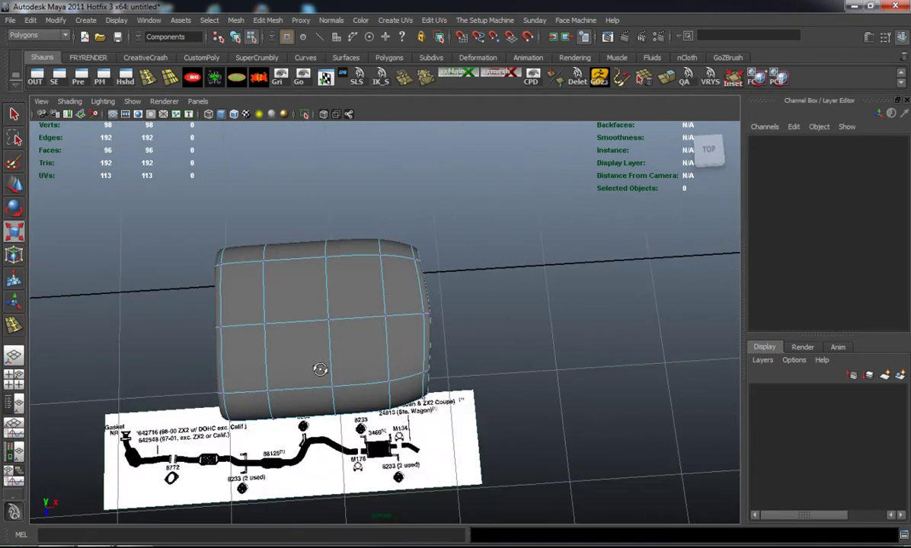
# Undo the vertex move on the recessed end and return the box to unsmoothed display.
pyautogui.hotkey('ctrl', 'z')
pyautogui.hotkey('ctrl', 'z')
pyautogui.hotkey('ctrl', 'z')
pyautogui.click(167, 358)
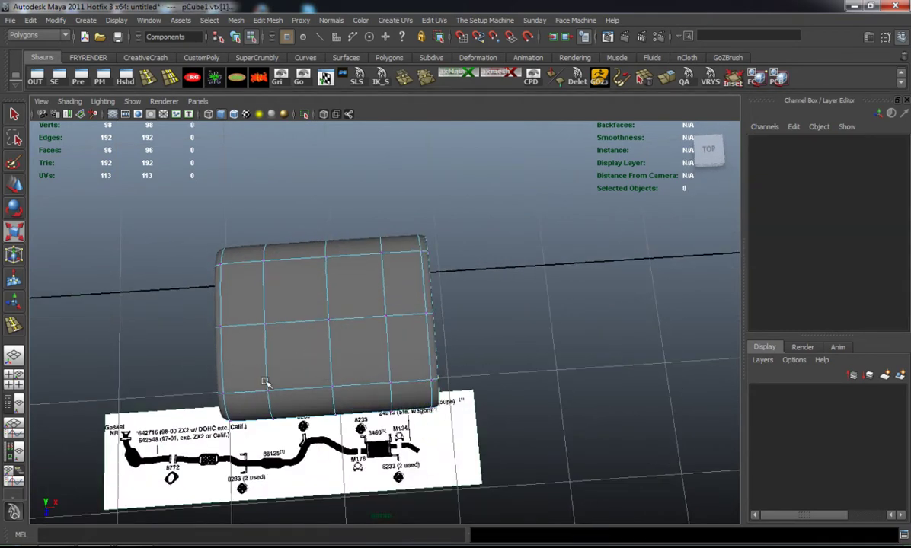
pyautogui.keyDown('alt'); pyautogui.moveTo(266, 382); pyautogui.dragTo(297, 360, button='right'); pyautogui.keyUp('alt')
pyautogui.keyDown('alt'); pyautogui.moveTo(297, 360); pyautogui.dragTo(156, 294); pyautogui.keyUp('alt')
pyautogui.press('1')
pyautogui.keyDown('alt'); pyautogui.moveTo(345, 337); pyautogui.dragTo(286, 293); pyautogui.keyUp('alt')
pyautogui.keyDown('alt'); pyautogui.moveTo(285, 320); pyautogui.dragTo(312, 335, button='right'); pyautogui.keyUp('alt')
pyautogui.moveTo(312, 335)
pyautogui.keyDown('alt'); pyautogui.mouseDown()
pyautogui.moveTo(315, 345)
pyautogui.moveTo(304, 328)
pyautogui.mouseUp(); pyautogui.keyUp('alt')
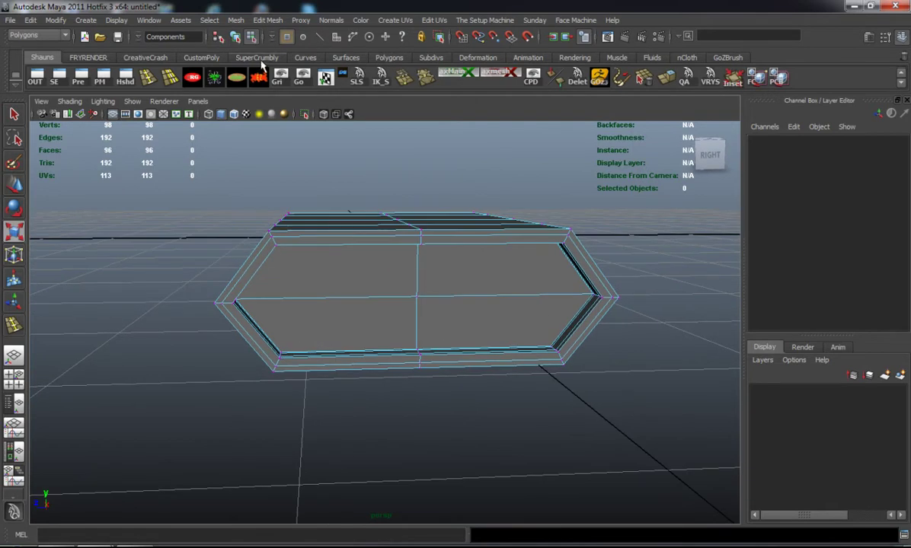
# Create a polygon cylinder of about 0.58 radius and 0.46 height over the reference's short pipe beside the muffler's recessed end.
pyautogui.click(393, 60)
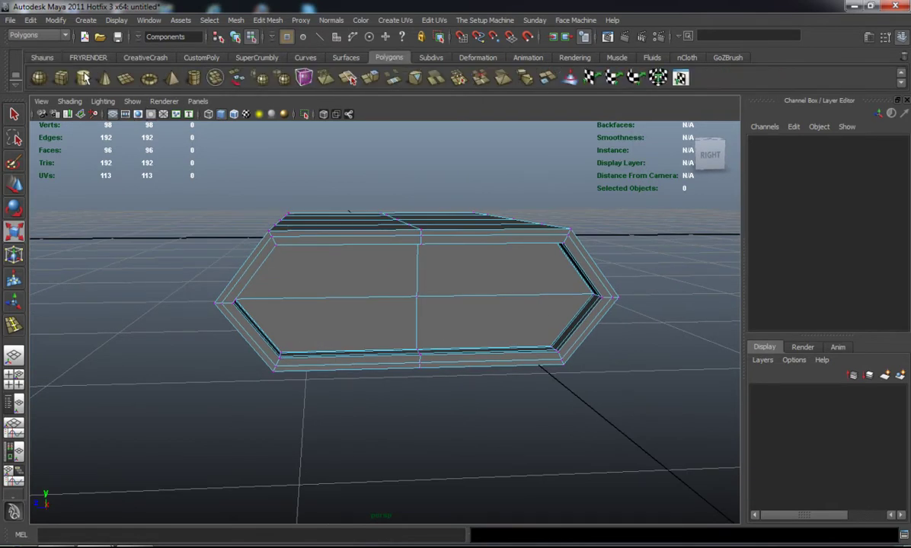
pyautogui.click(84, 77)
pyautogui.press('space')
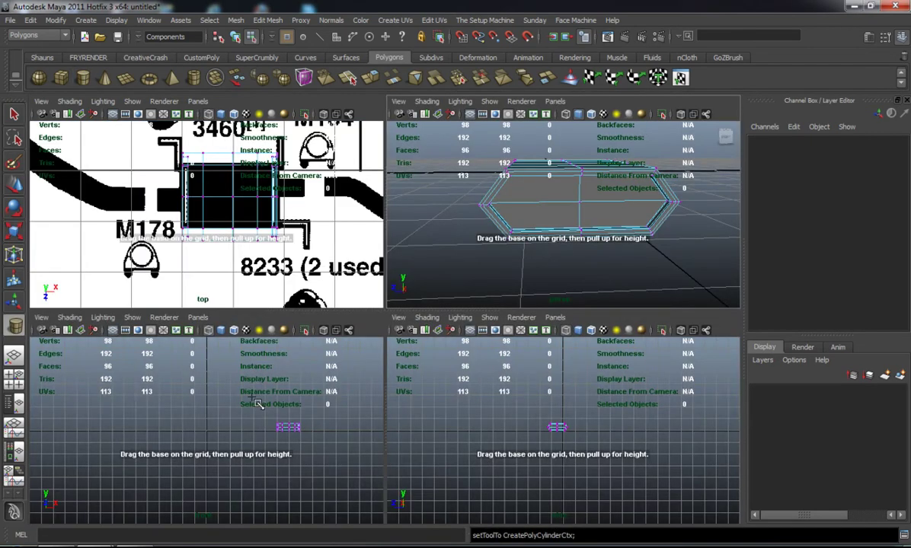
pyautogui.press('space')
pyautogui.keyDown('alt'); pyautogui.moveTo(379, 277); pyautogui.dragTo(291, 307, button='middle'); pyautogui.keyUp('alt')
pyautogui.moveTo(432, 298); pyautogui.dragTo(485, 313)
pyautogui.press('space')
pyautogui.moveTo(527, 260); pyautogui.dragTo(530, 199)
# Set the cylinder's Rotate Z to 90 so its axis points along the muffler.
pyautogui.press('e')
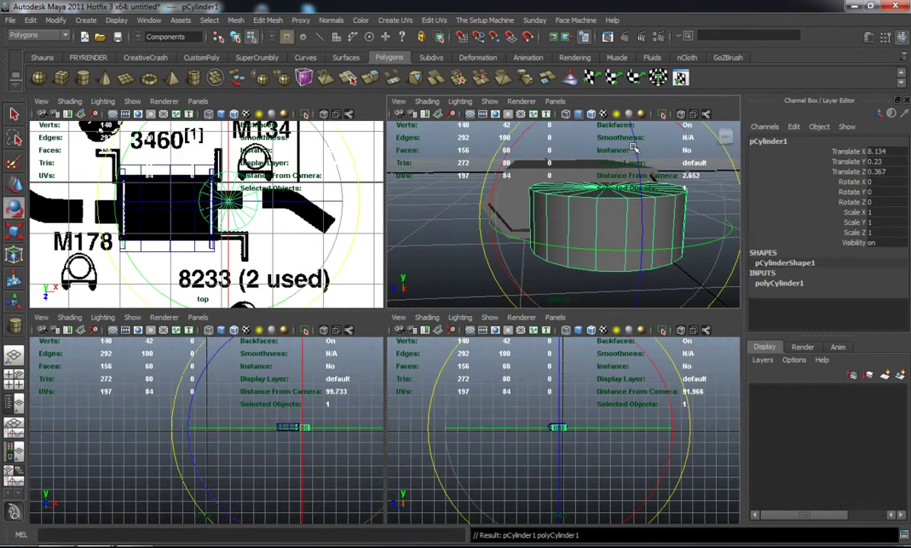
pyautogui.moveTo(635, 150); pyautogui.dragTo(633, 268)
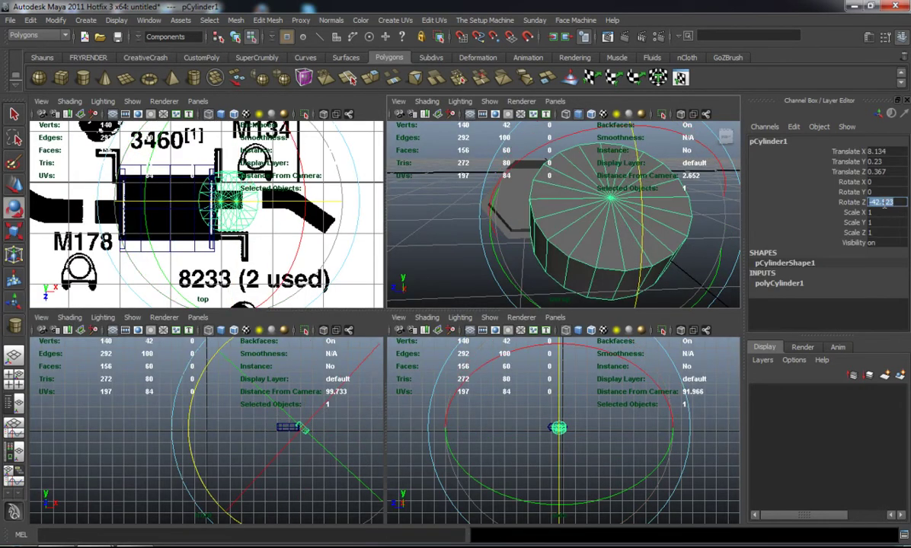
pyautogui.press('Return')
# Scale the cylinder uniformly to about 0.324 and align it with the reference pipe at about 0.317 Translate Z.
pyautogui.press('space')
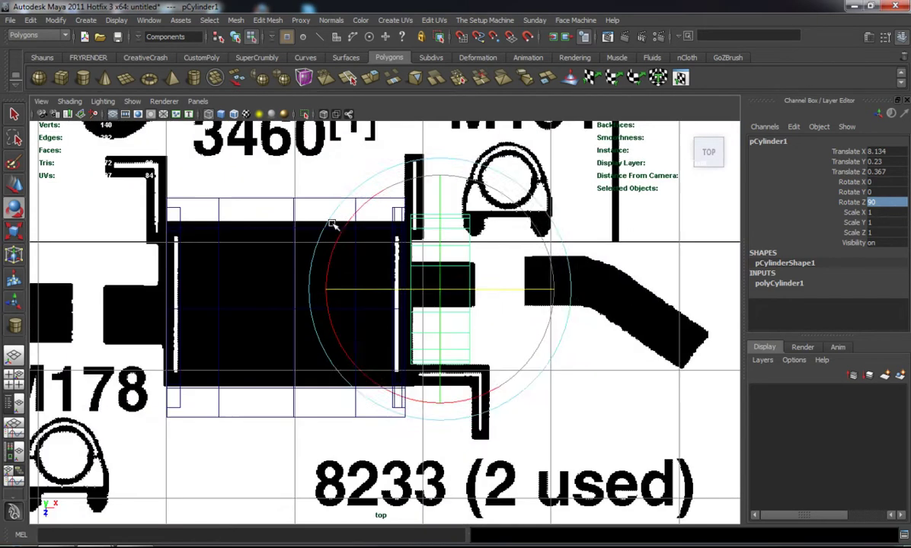
pyautogui.press('r')
pyautogui.moveTo(439, 288); pyautogui.dragTo(368, 279)
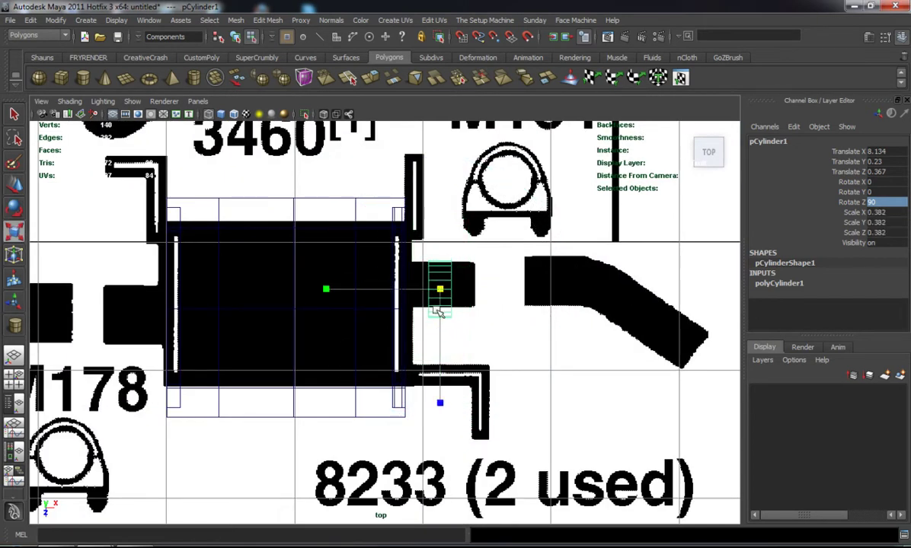
pyautogui.press('w')
pyautogui.moveTo(442, 370); pyautogui.dragTo(442, 363)
pyautogui.press('r')
pyautogui.moveTo(440, 283); pyautogui.dragTo(437, 282)
pyautogui.press('w')
pyautogui.moveTo(440, 356); pyautogui.dragTo(440, 360)
pyautogui.click(474, 345)
# Set the cylinder's axis subdivisions to 8.
pyautogui.moveTo(443, 272); pyautogui.dragTo(425, 250, button='right')
pyautogui.moveTo(446, 255); pyautogui.dragTo(486, 361)
pyautogui.scroll(3, 515, 301)
pyautogui.moveTo(490, 244); pyautogui.dragTo(545, 224, button='right')
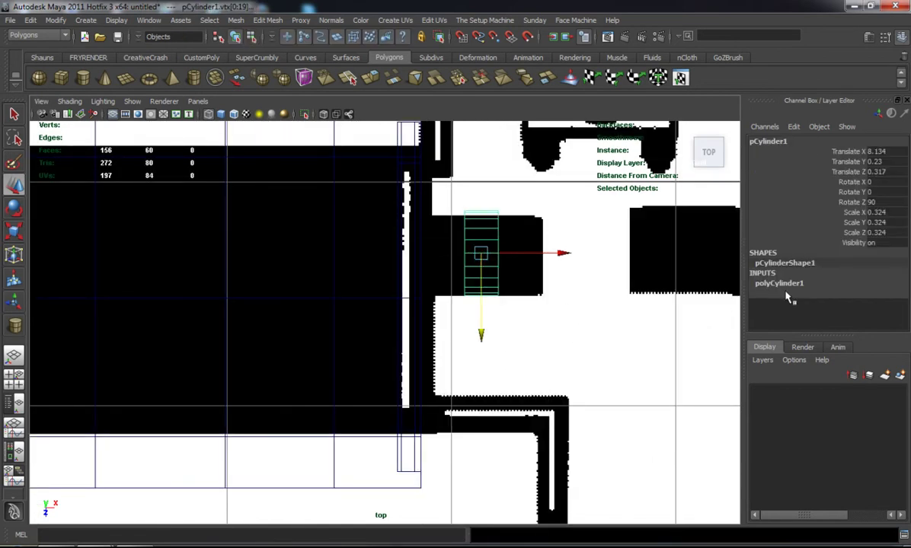
pyautogui.click(817, 289)
pyautogui.doubleClick(868, 274)
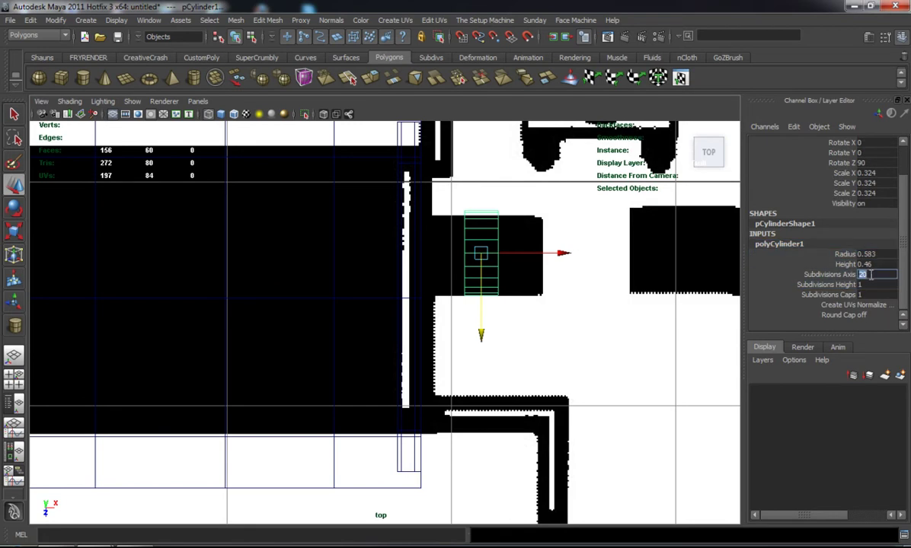
pyautogui.press('Return')
# Move the vertices of both cylinder ends outward along X to span the reference's short pipe from the muffler end.
pyautogui.moveTo(498, 235); pyautogui.dragTo(476, 231, button='right')
pyautogui.moveTo(484, 196); pyautogui.dragTo(538, 358)
pyautogui.moveTo(578, 253); pyautogui.dragTo(613, 254)
pyautogui.moveTo(451, 191); pyautogui.dragTo(470, 364)
pyautogui.moveTo(546, 255); pyautogui.dragTo(501, 261)
# Extrude the faces of both end caps of the pipe cylinder.
pyautogui.moveTo(531, 232); pyautogui.dragTo(532, 248, button='right')
pyautogui.moveTo(520, 204); pyautogui.dragTo(571, 315)
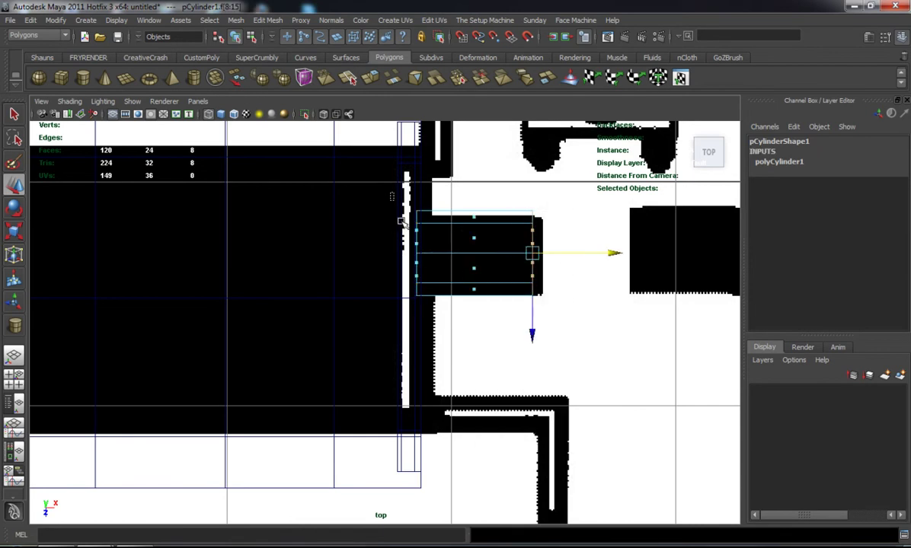
pyautogui.press('space')
pyautogui.press('space')
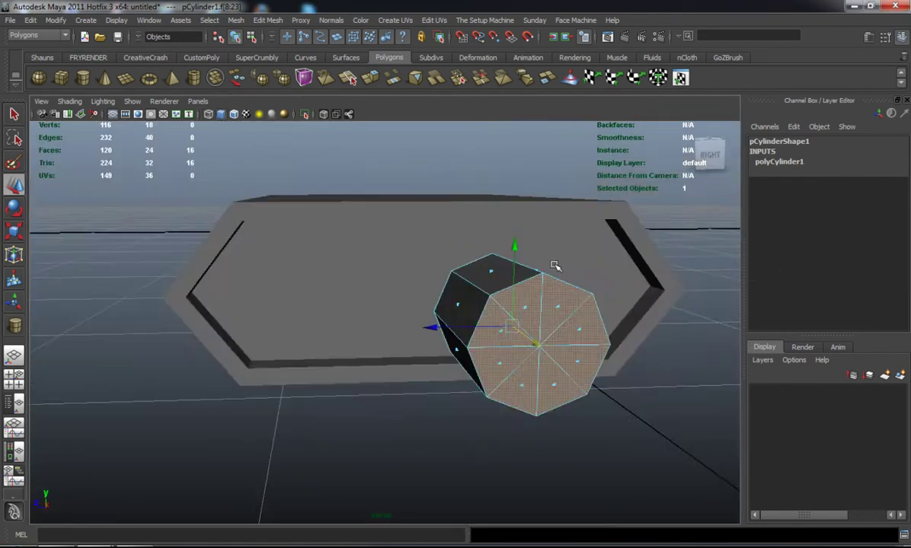
pyautogui.keyDown('alt'); pyautogui.moveTo(554, 266); pyautogui.dragTo(605, 267); pyautogui.keyUp('alt')
pyautogui.click(371, 84)
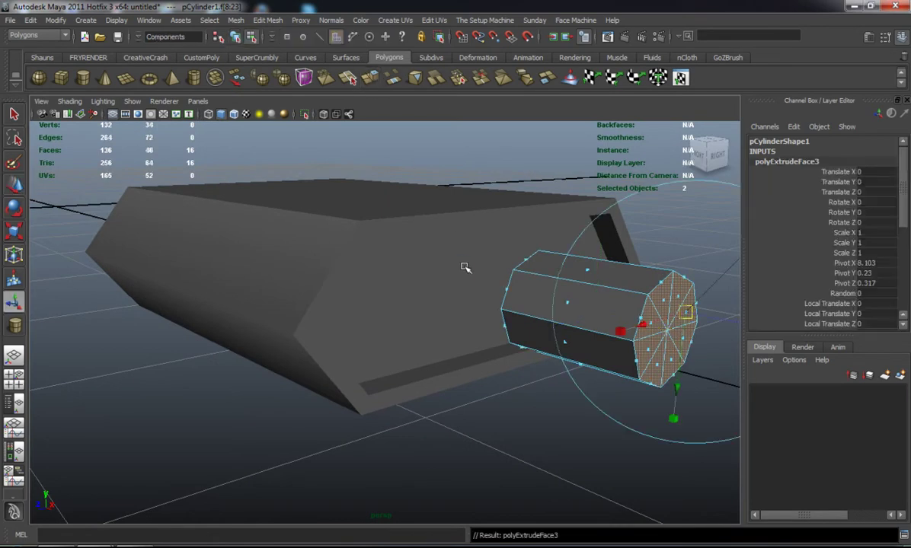
pyautogui.keyDown('alt'); pyautogui.moveTo(688, 329); pyautogui.dragTo(563, 315); pyautogui.keyUp('alt')
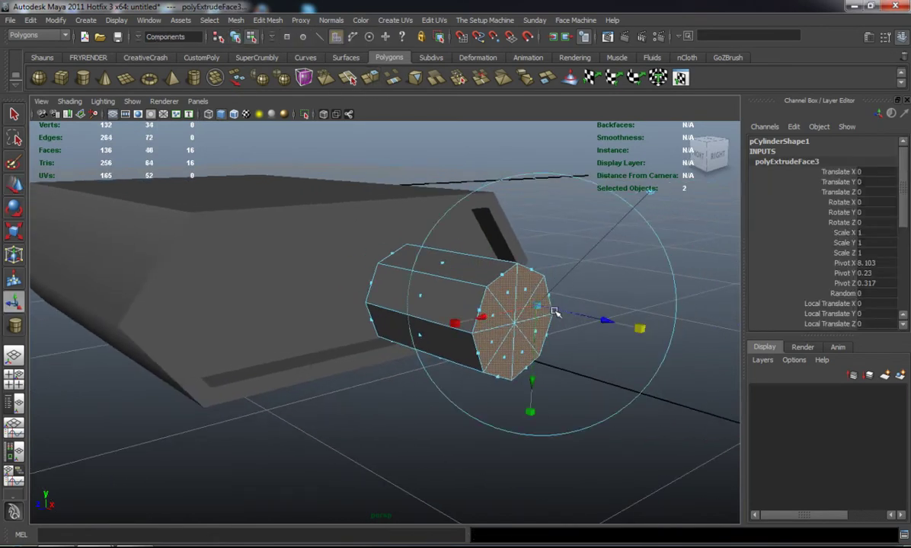
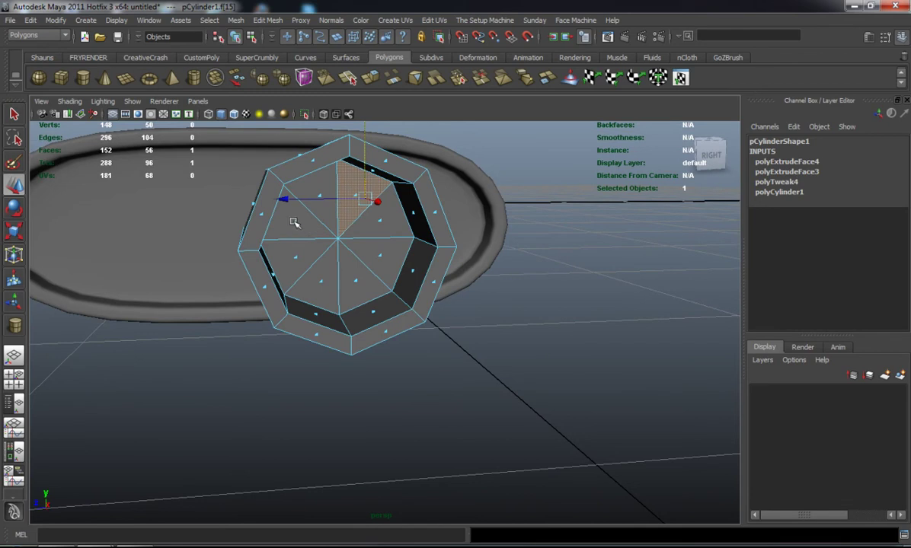
# Duplicate the eight triangular faces at the base of the pipe's recess as a separate piece.
pyautogui.keyDown('shift'); pyautogui.click(296, 257); pyautogui.keyUp('shift')
pyautogui.scroll(3, 334, 261)
pyautogui.keyDown('alt'); pyautogui.moveTo(335, 262); pyautogui.dragTo(336, 273); pyautogui.keyUp('alt')
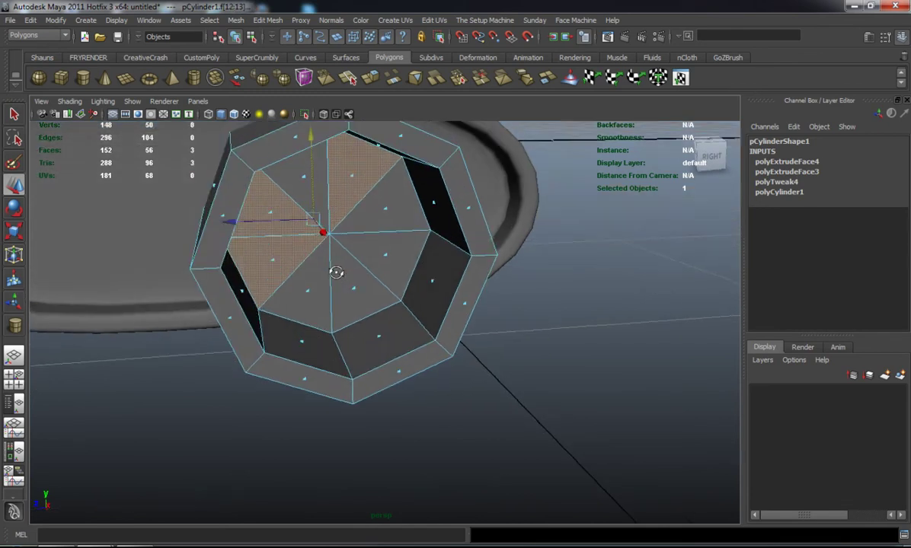
pyautogui.keyDown('shift'); pyautogui.click(303, 177); pyautogui.keyUp('shift')
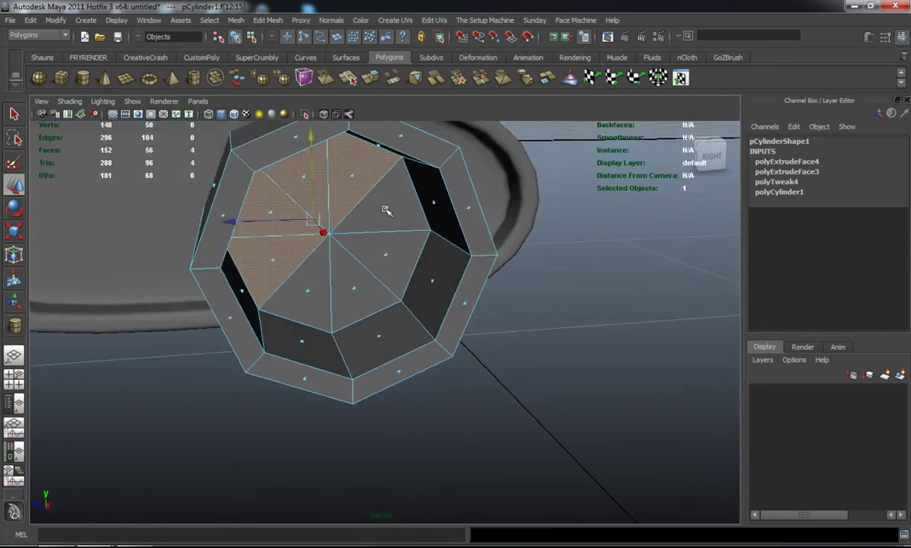
pyautogui.keyDown('shift'); pyautogui.click(386, 210); pyautogui.keyUp('shift')
pyautogui.keyDown('shift'); pyautogui.click(386, 255); pyautogui.keyUp('shift')
pyautogui.keyDown('shift'); pyautogui.click(337, 308); pyautogui.keyUp('shift')
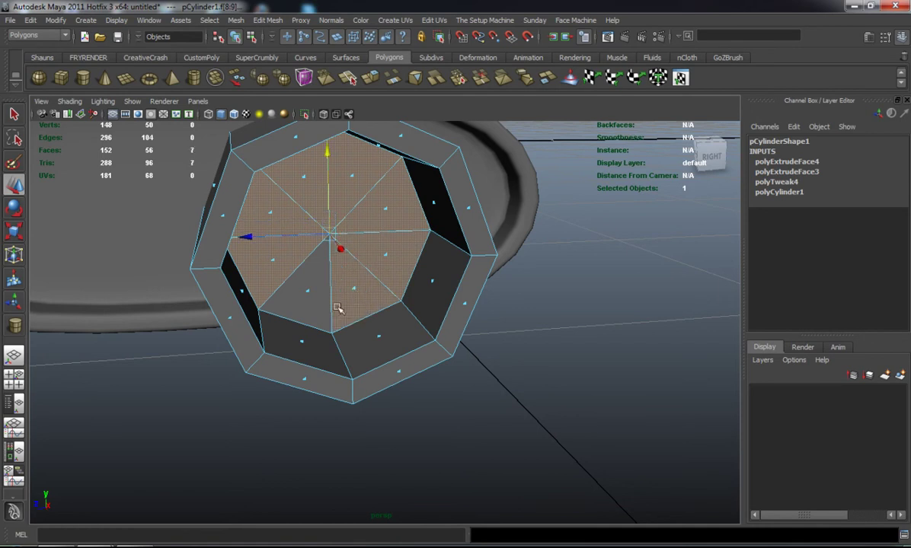
pyautogui.keyDown('shift'); pyautogui.click(309, 293); pyautogui.keyUp('shift')
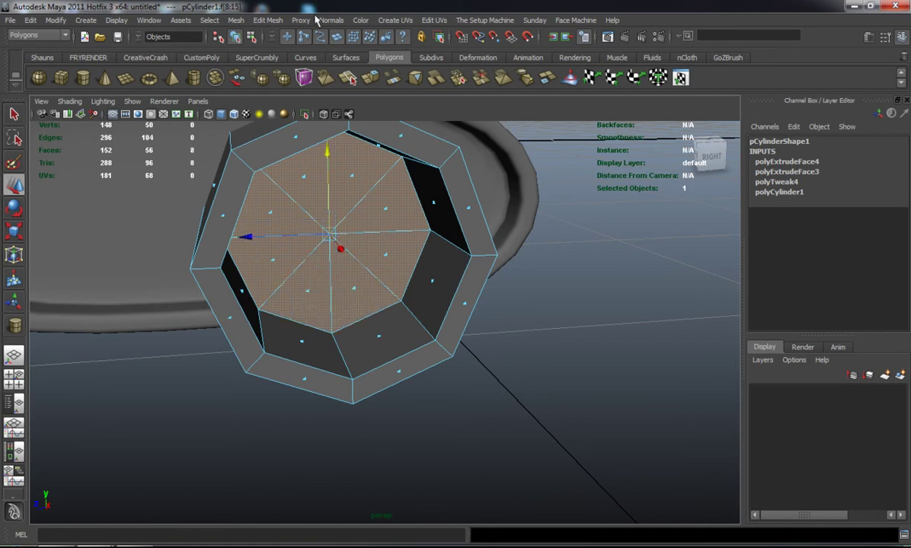
pyautogui.click(268, 19)
pyautogui.click(303, 223)
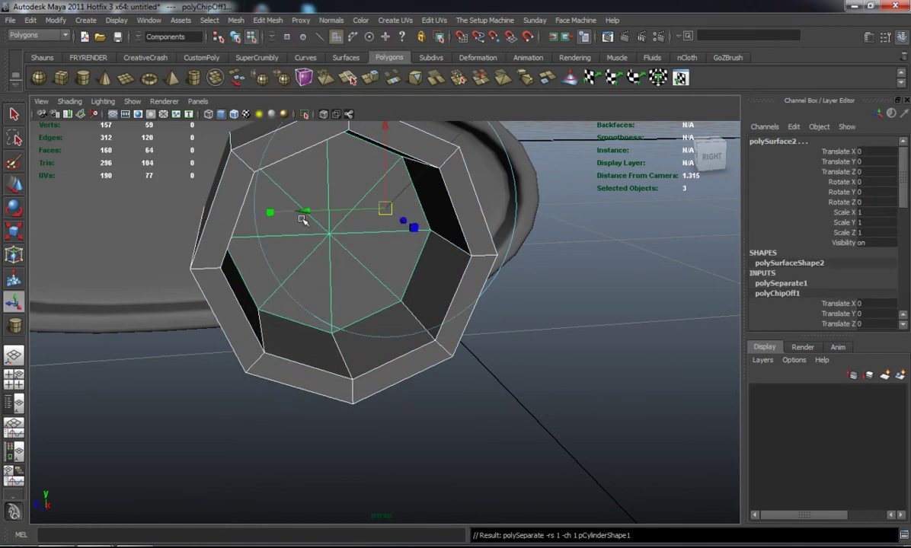
pyautogui.moveTo(303, 219); pyautogui.dragTo(316, 206, button='right')
pyautogui.keyDown('alt'); pyautogui.moveTo(299, 204); pyautogui.dragTo(310, 268); pyautogui.keyUp('alt')
pyautogui.press('w')
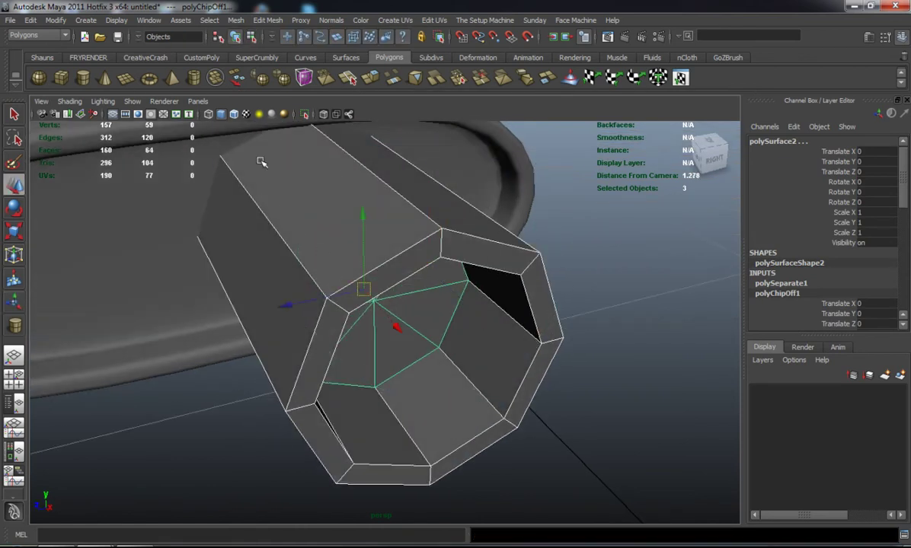
# Clear the duplicated disc's history and move it along the pipe's axis out of the opening, to about -0.693 Translate Y.
pyautogui.keyDown('shift'); pyautogui.click(279, 208); pyautogui.keyUp('shift')
pyautogui.click(58, 59)
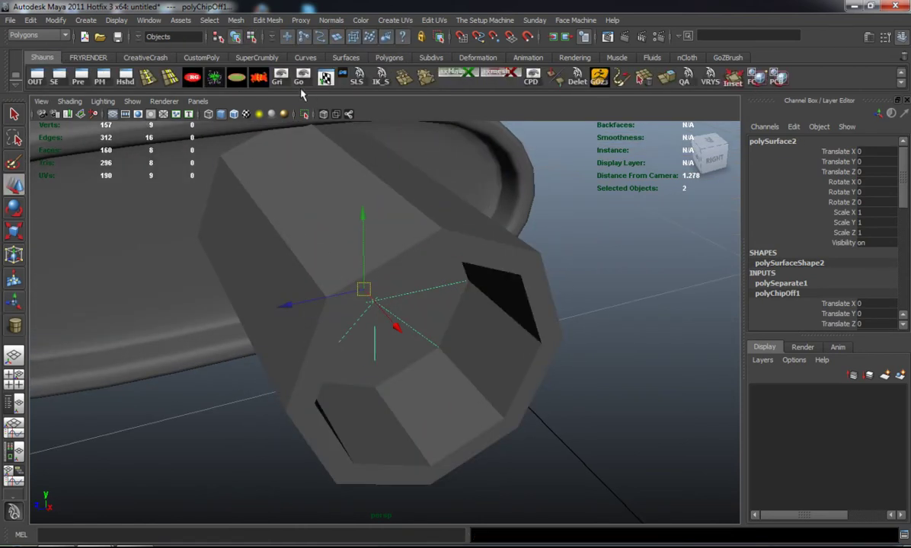
pyautogui.click(257, 82)
pyautogui.moveTo(409, 341); pyautogui.dragTo(434, 340)
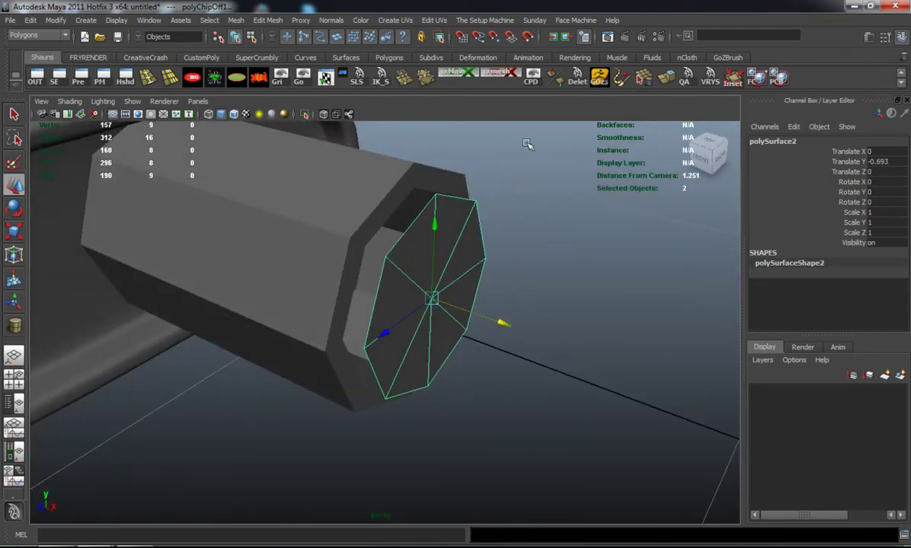
# Extrude the duplicated disc outward along X into a thick cap and preview it smoothed.
pyautogui.keyDown('shift'); pyautogui.moveTo(516, 267); pyautogui.dragTo(492, 313, button='right'); pyautogui.keyUp('shift')
pyautogui.press('w')
pyautogui.moveTo(504, 324); pyautogui.dragTo(552, 300)
pyautogui.press('3')
pyautogui.press('1')
# Extrude the cap's pipe-side faces and prepare to scale them inward.
pyautogui.moveTo(535, 254); pyautogui.dragTo(534, 284, button='right')
pyautogui.keyDown('alt'); pyautogui.moveTo(533, 284); pyautogui.dragTo(463, 300); pyautogui.keyUp('alt')
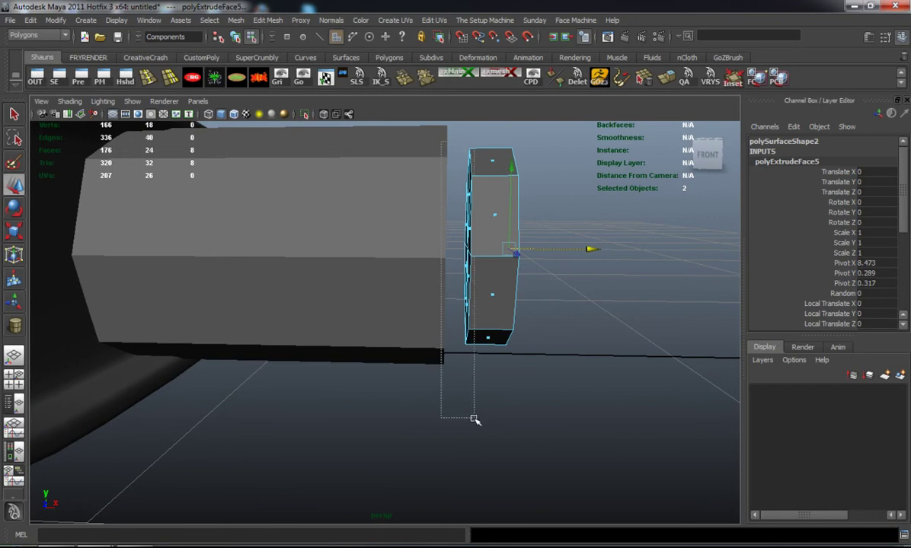
pyautogui.moveTo(474, 418); pyautogui.dragTo(476, 419)
pyautogui.keyDown('alt'); pyautogui.moveTo(515, 339); pyautogui.dragTo(468, 364); pyautogui.keyUp('alt')
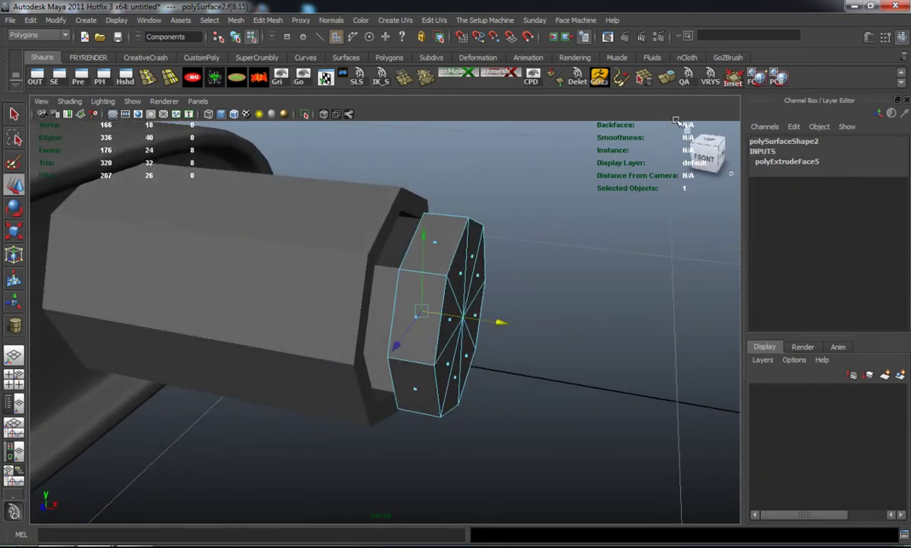
pyautogui.click(666, 77)
pyautogui.keyDown('alt'); pyautogui.moveTo(535, 284); pyautogui.dragTo(557, 278); pyautogui.keyUp('alt')
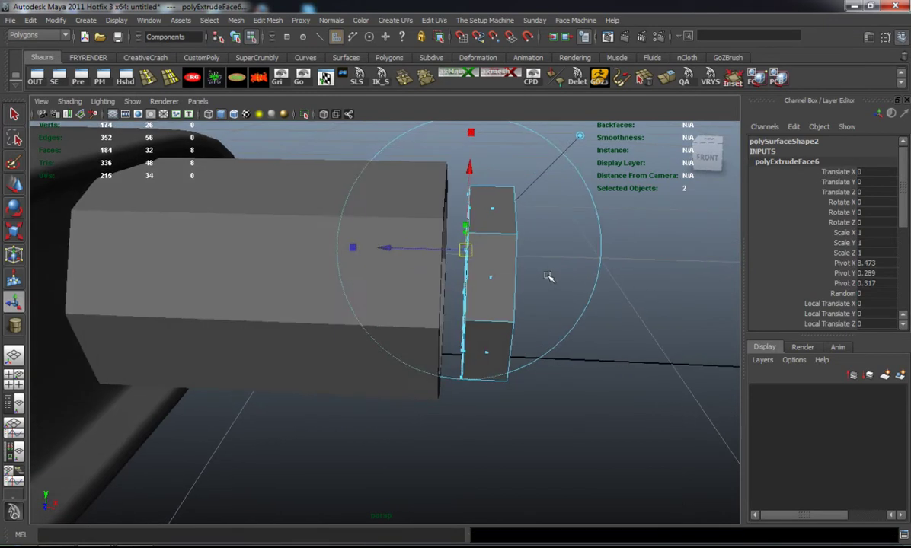
pyautogui.press('r')
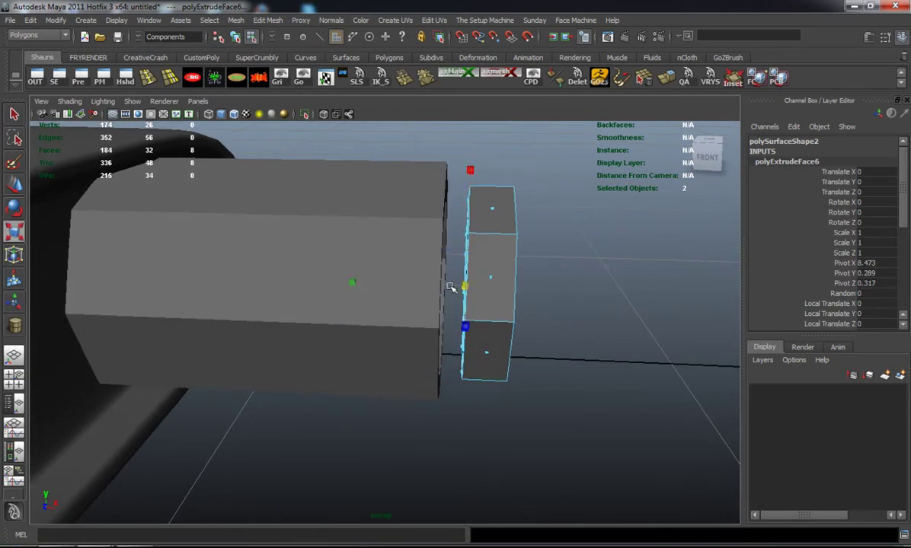
# Extrude the cap's pipe-side faces again into a narrower neck reaching into the pipe, and preview it smoothed.
pyautogui.press('g')
pyautogui.press('w')
pyautogui.moveTo(544, 289); pyautogui.dragTo(460, 302)
pyautogui.press('3')
pyautogui.click(587, 280)
pyautogui.press('1')
# Delete the extruded cap piece and the pipe, and undo only the pipe's deletion.
pyautogui.moveTo(457, 288); pyautogui.dragTo(476, 274, button='right')
pyautogui.click(477, 274)
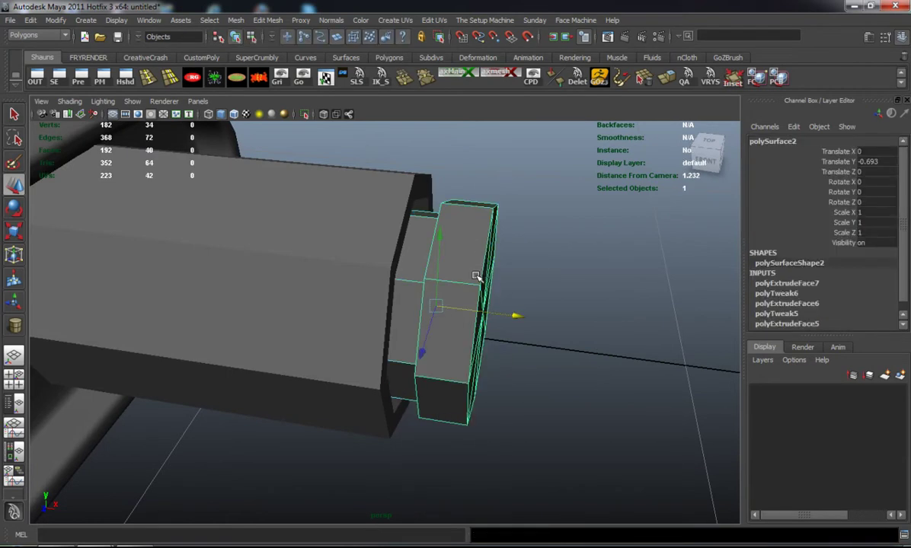
pyautogui.press('Delete')
pyautogui.click(397, 269)
pyautogui.press('Delete')
pyautogui.keyDown('alt'); pyautogui.moveTo(403, 295); pyautogui.dragTo(319, 296); pyautogui.keyUp('alt')
pyautogui.hotkey('ctrl', 'z')
# Insert three supporting edge loops around the pipe's rim, its inner edge and the base of its recess.
pyautogui.keyDown('alt'); pyautogui.moveTo(319, 296); pyautogui.dragTo(366, 321, button='right'); pyautogui.keyUp('alt')
pyautogui.keyDown('alt'); pyautogui.moveTo(365, 321); pyautogui.dragTo(276, 283); pyautogui.keyUp('alt')
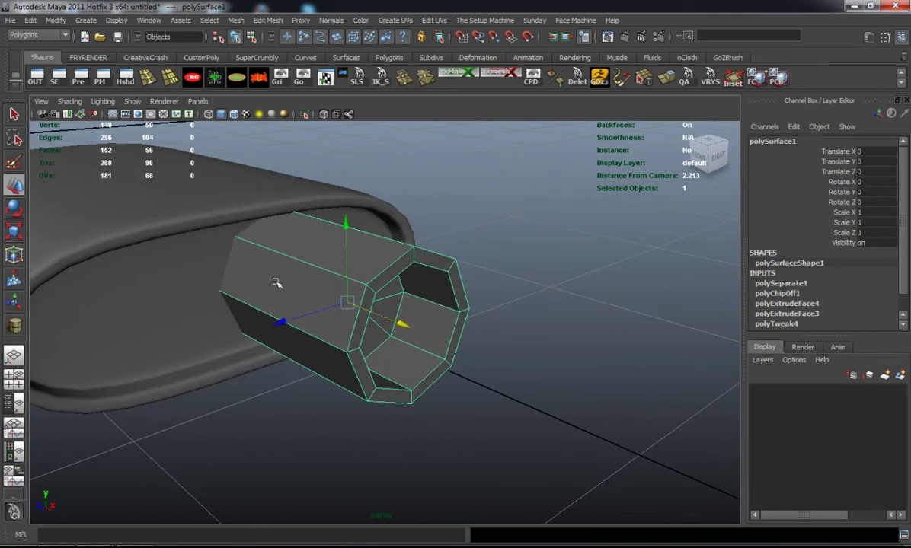
pyautogui.click(147, 79)
pyautogui.keyDown('alt'); pyautogui.moveTo(264, 226); pyautogui.dragTo(348, 306, button='right'); pyautogui.keyUp('alt')
pyautogui.click(348, 307)
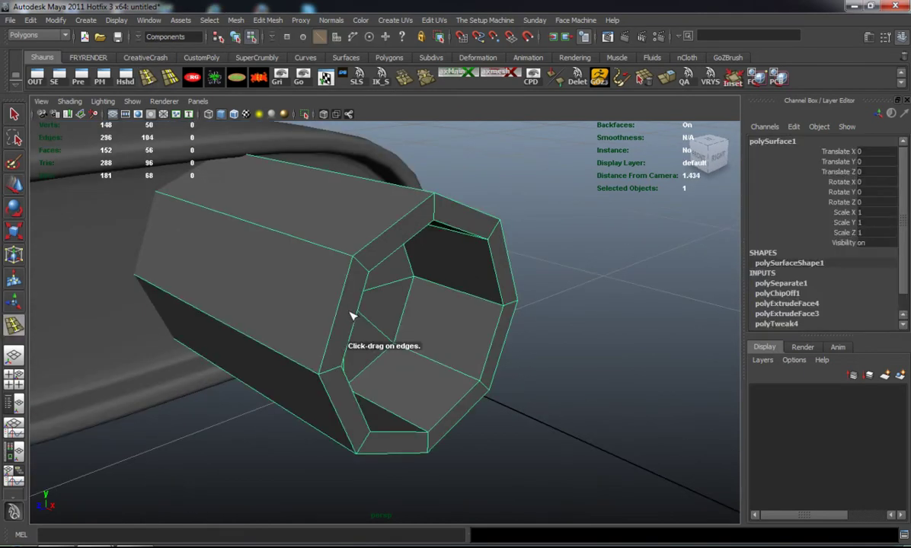
pyautogui.moveTo(341, 371)
pyautogui.mouseDown()
pyautogui.moveTo(329, 374)
pyautogui.moveTo(341, 371)
pyautogui.mouseUp()
pyautogui.moveTo(402, 350); pyautogui.dragTo(424, 356)
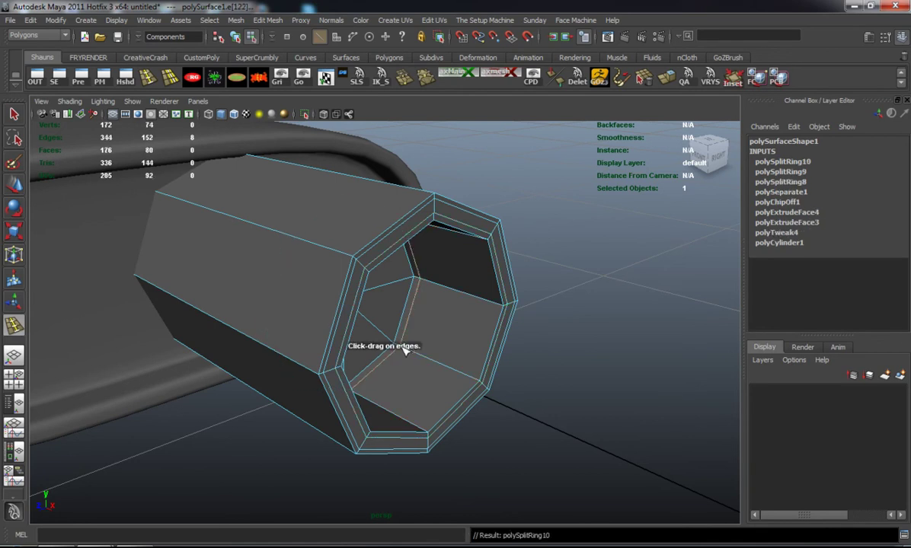
# Insert a supporting edge loop inside the pipe near its opening, and preview the pipe smoothed.
pyautogui.moveTo(470, 377); pyautogui.dragTo(471, 379)
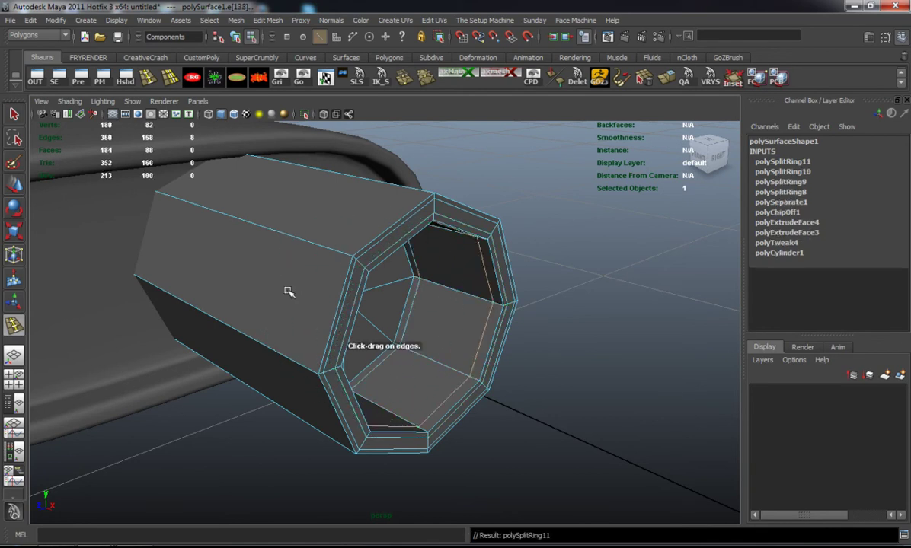
pyautogui.press('w')
pyautogui.press('3')
pyautogui.moveTo(288, 291); pyautogui.dragTo(323, 268, button='right')
pyautogui.keyDown('alt'); pyautogui.moveTo(220, 328); pyautogui.dragTo(314, 358); pyautogui.keyUp('alt')
pyautogui.press('1')
pyautogui.keyDown('alt'); pyautogui.moveTo(228, 265); pyautogui.dragTo(206, 194); pyautogui.keyUp('alt')
# Insert three edge loops around the pipe's outer wall, one near the middle and one close to each end, and preview it smoothed.
pyautogui.click(150, 79)
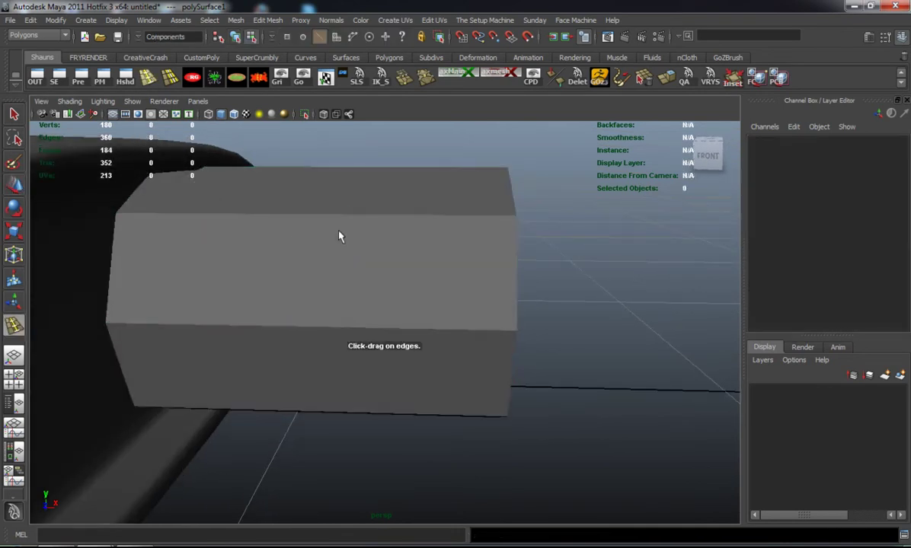
pyautogui.moveTo(317, 219); pyautogui.dragTo(305, 215)
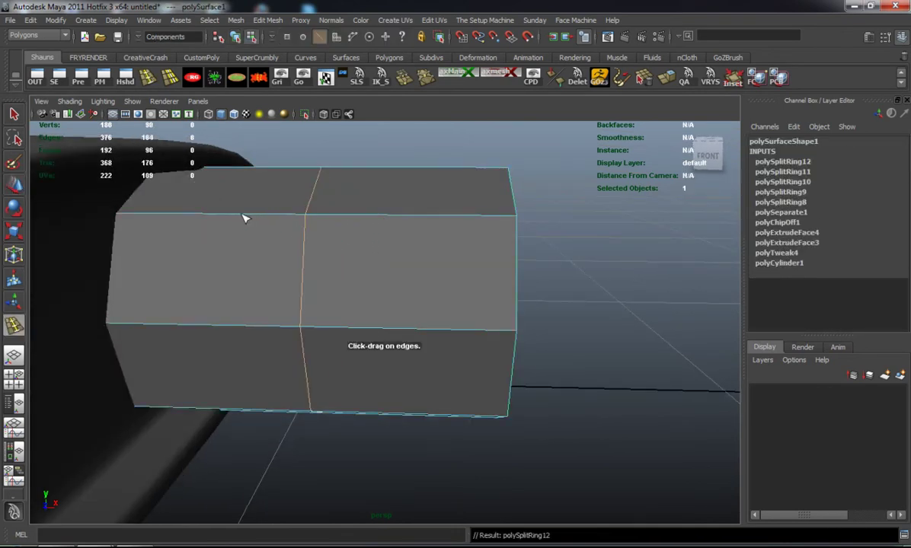
pyautogui.moveTo(124, 224); pyautogui.dragTo(124, 223)
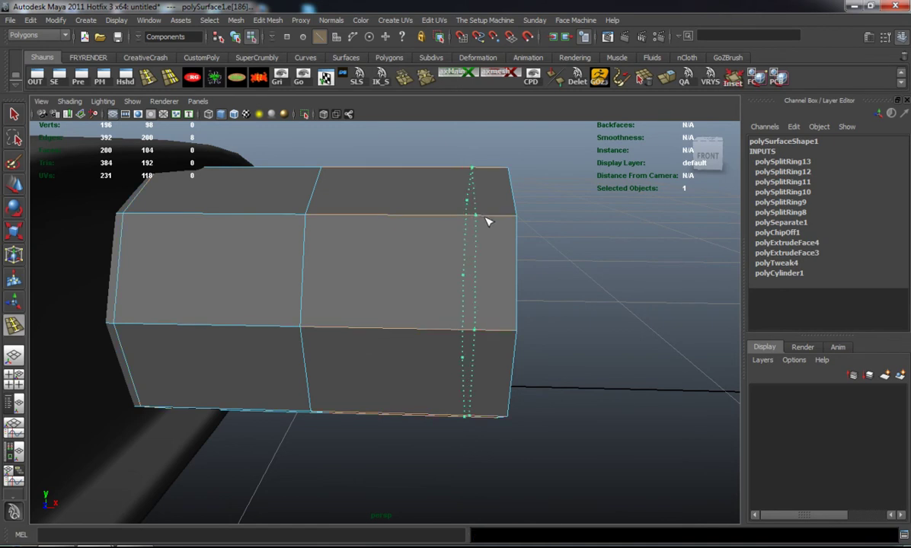
pyautogui.moveTo(508, 221); pyautogui.dragTo(508, 221)
pyautogui.press('w')
pyautogui.press('3')
pyautogui.moveTo(423, 249); pyautogui.dragTo(459, 232, button='right')
pyautogui.click(574, 265)
# Duplicate the pipe and reshape the copy into a short, wider collar beside the muffler box, with scale X 1.15, Y 0.241, Z 1.15.
pyautogui.scroll(-3, 536, 310)
pyautogui.keyDown('alt'); pyautogui.moveTo(533, 310); pyautogui.dragTo(353, 331); pyautogui.keyUp('alt')
pyautogui.scroll(-6, 410, 346)
pyautogui.scroll(6, 408, 351)
pyautogui.click(345, 335)
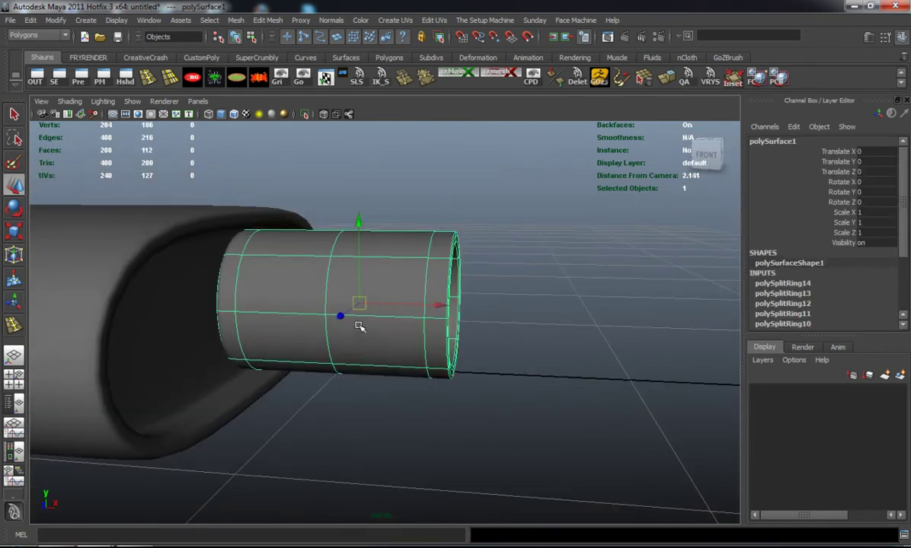
pyautogui.hotkey('ctrl', 'd')
pyautogui.moveTo(359, 305); pyautogui.dragTo(335, 304)
pyautogui.moveTo(250, 298); pyautogui.dragTo(337, 314)
pyautogui.moveTo(337, 313)
pyautogui.keyDown('alt'); pyautogui.mouseDown()
pyautogui.moveTo(320, 325)
pyautogui.moveTo(348, 327)
pyautogui.mouseUp(); pyautogui.keyUp('alt')
pyautogui.press('w')
pyautogui.moveTo(436, 319); pyautogui.dragTo(273, 314)
pyautogui.press('r')
pyautogui.moveTo(264, 275); pyautogui.dragTo(280, 278)
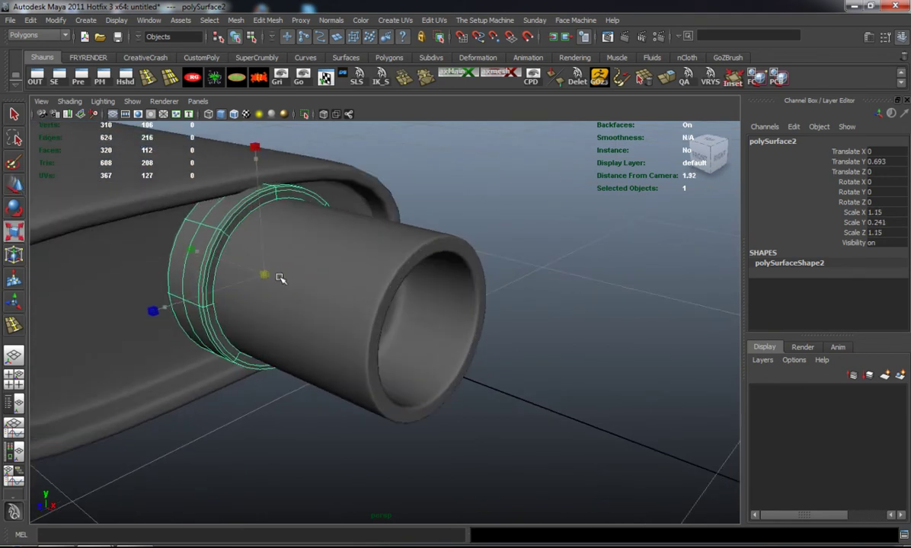
# Group the outlet pipe together with its collar.
pyautogui.click(549, 290)
pyautogui.scroll(-5, 388, 316)
pyautogui.keyDown('alt'); pyautogui.moveTo(376, 321); pyautogui.dragTo(335, 337); pyautogui.keyUp('alt')
pyautogui.click(319, 321)
pyautogui.hotkey('ctrl', 'g')
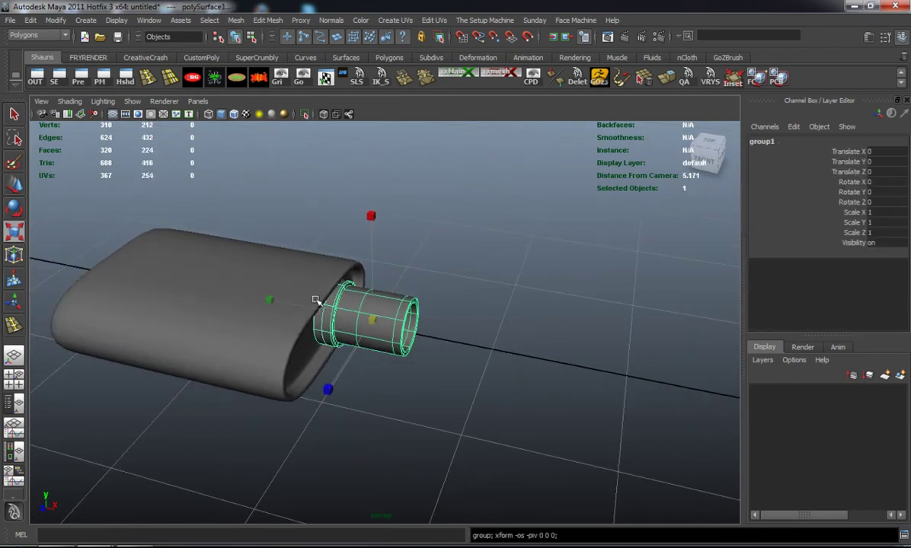
# Duplicate the pipe-and-collar group and place the copy at the opposite end of the muffler box.
pyautogui.scroll(-3, 256, 327)
pyautogui.keyDown('alt'); pyautogui.moveTo(254, 339); pyautogui.dragTo(261, 387); pyautogui.keyUp('alt')
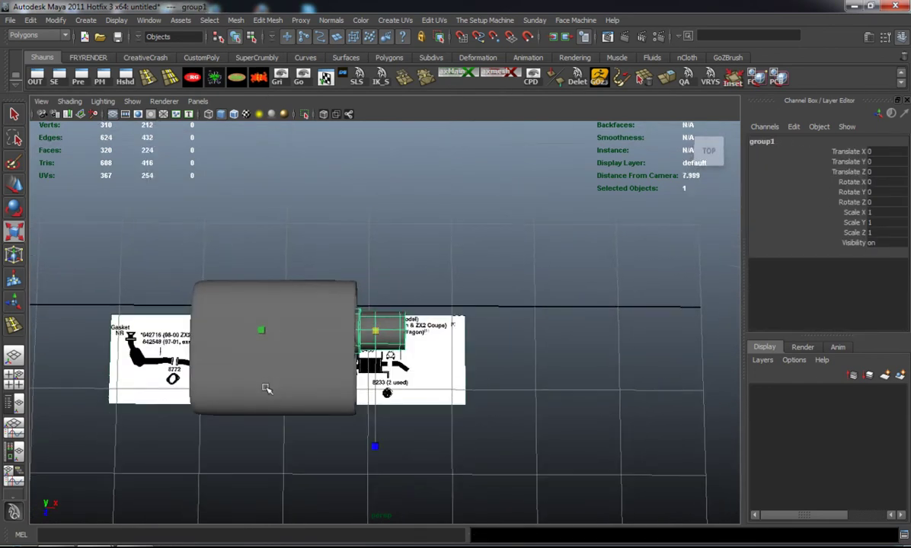
pyautogui.keyDown('alt'); pyautogui.moveTo(262, 387); pyautogui.dragTo(366, 368, button='middle'); pyautogui.keyUp('alt')
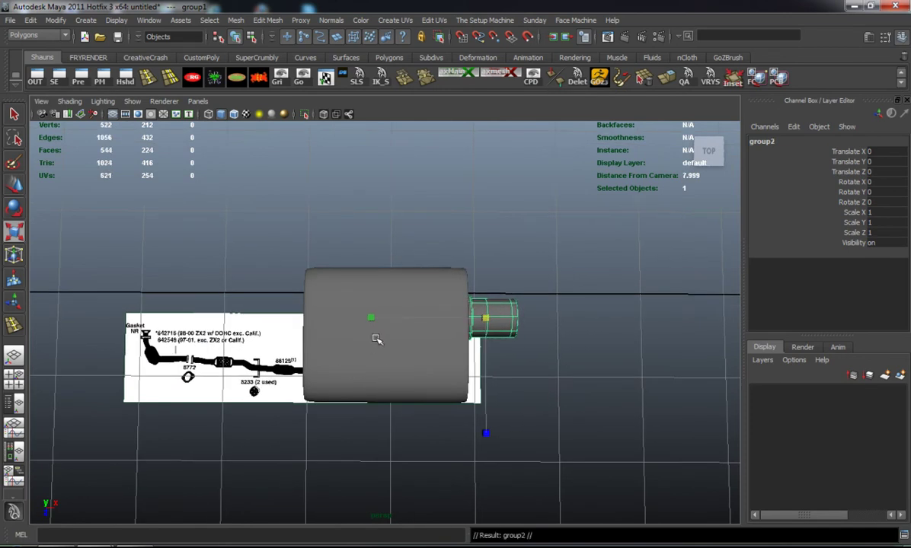
pyautogui.press('w')
pyautogui.moveTo(411, 321); pyautogui.dragTo(427, 351)
pyautogui.moveTo(428, 400); pyautogui.dragTo(481, 406)
pyautogui.click(539, 383)
pyautogui.keyDown('alt'); pyautogui.moveTo(441, 371); pyautogui.dragTo(319, 370); pyautogui.keyUp('alt')
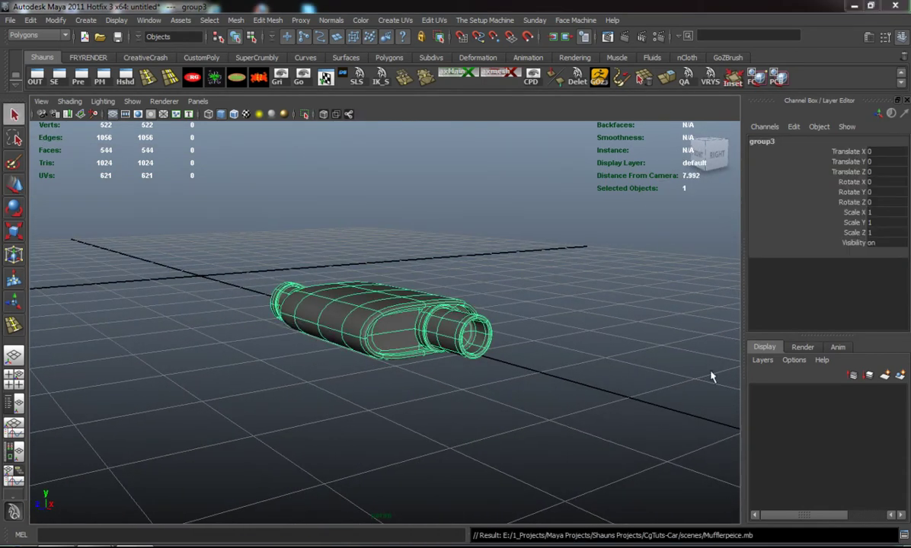
# Open the CarMain1.mb scene without saving the changes to the untitled scene.
pyautogui.click(10, 21)
pyautogui.click(29, 51)
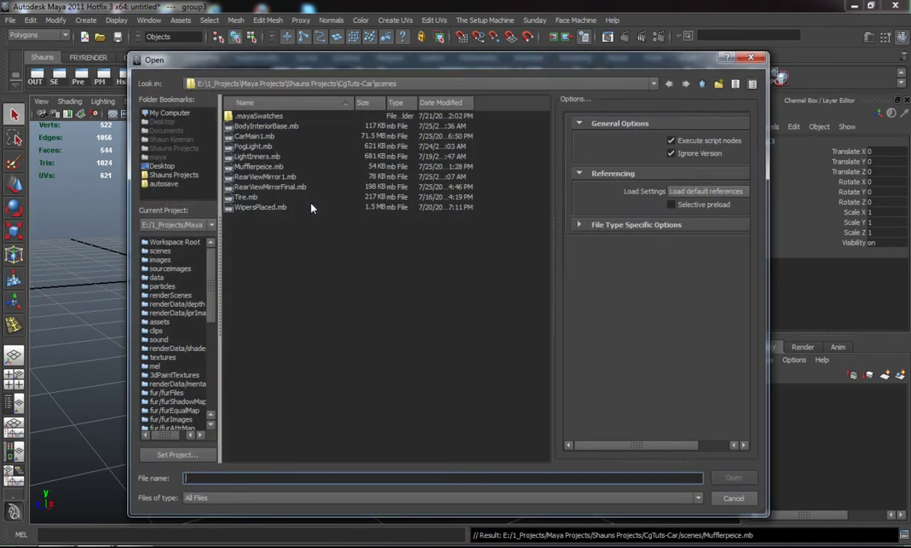
pyautogui.doubleClick(270, 136)
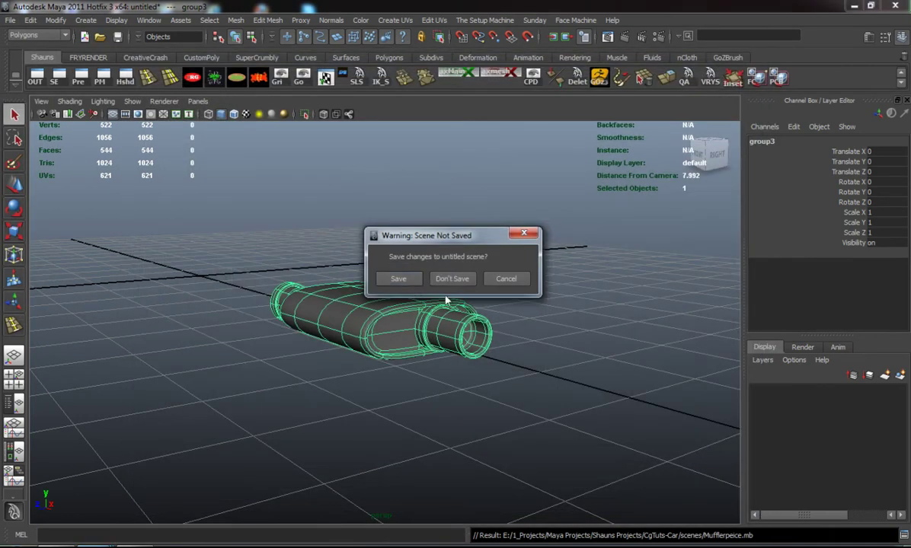
pyautogui.click(451, 281)
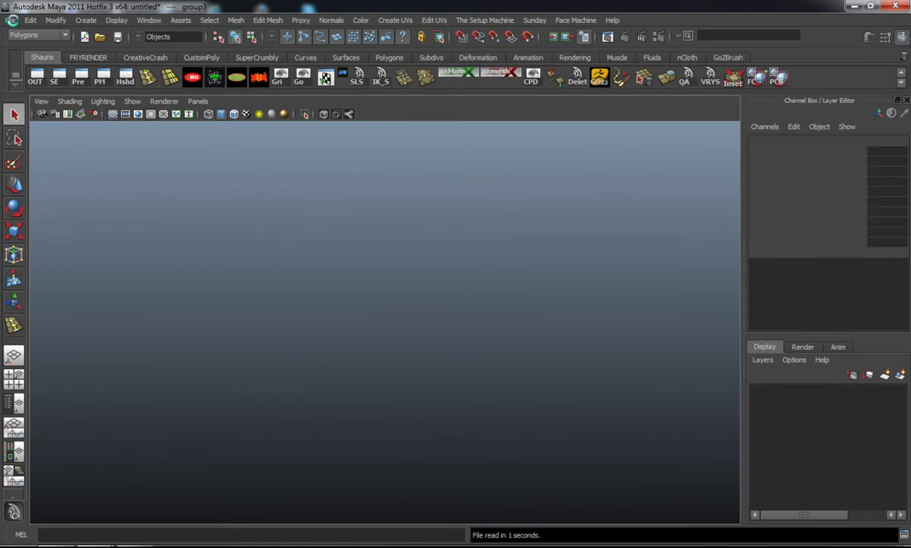
# Import Mufflerpeice.mb into the car scene.
pyautogui.click(10, 21)
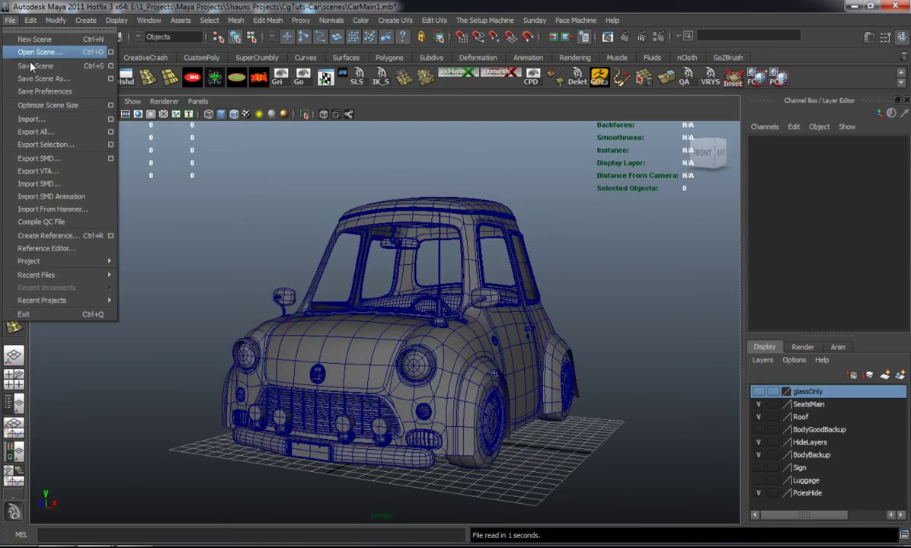
pyautogui.click(38, 119)
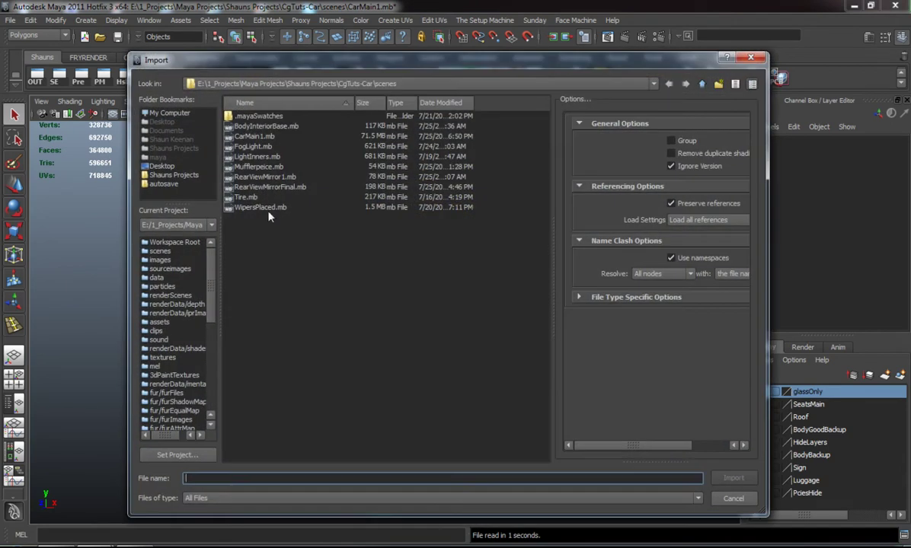
pyautogui.doubleClick(259, 168)
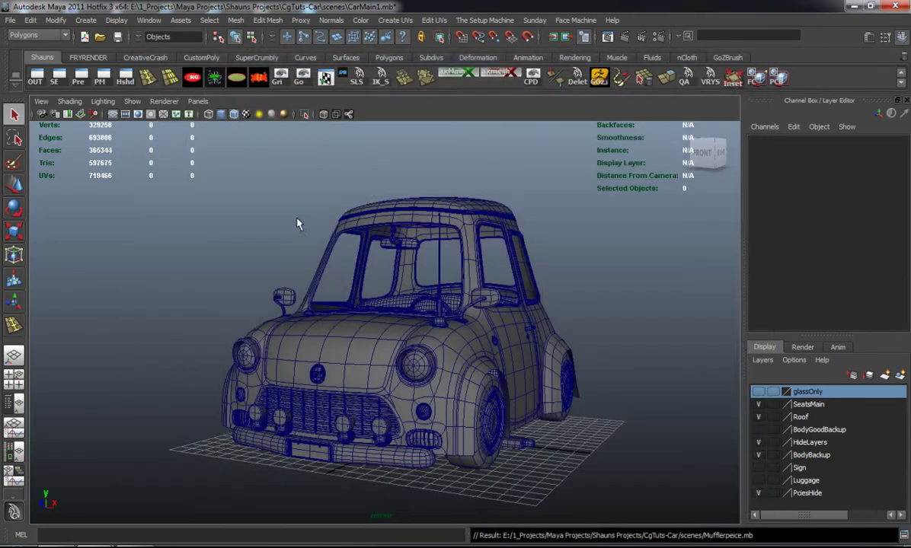
# Select the whole imported muffler group and move it toward the car's rear to Translate Z -10.939.
pyautogui.keyDown('alt'); pyautogui.moveTo(358, 294); pyautogui.dragTo(277, 309); pyautogui.keyUp('alt')
pyautogui.keyDown('alt'); pyautogui.moveTo(276, 309); pyautogui.dragTo(219, 206, button='middle'); pyautogui.keyUp('alt')
pyautogui.keyDown('alt'); pyautogui.moveTo(220, 207); pyautogui.dragTo(261, 317, button='right'); pyautogui.keyUp('alt')
pyautogui.keyDown('alt'); pyautogui.moveTo(260, 317); pyautogui.dragTo(263, 351); pyautogui.keyUp('alt')
pyautogui.click(262, 377)
pyautogui.press('Up')
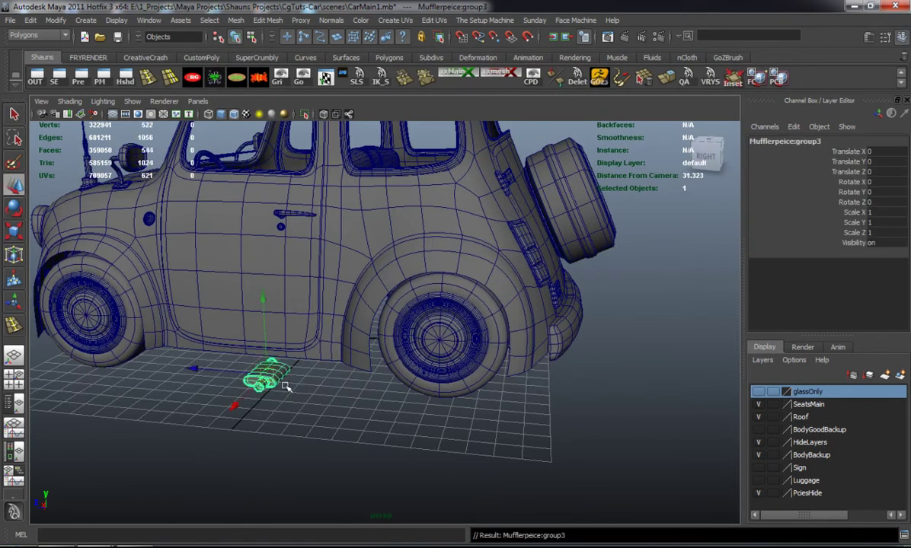
pyautogui.moveTo(196, 373); pyautogui.dragTo(438, 398)
# Turn the muffler group lengthwise to the car by setting Rotate Y to -90.
pyautogui.keyDown('alt'); pyautogui.moveTo(438, 397); pyautogui.dragTo(303, 380); pyautogui.keyUp('alt')
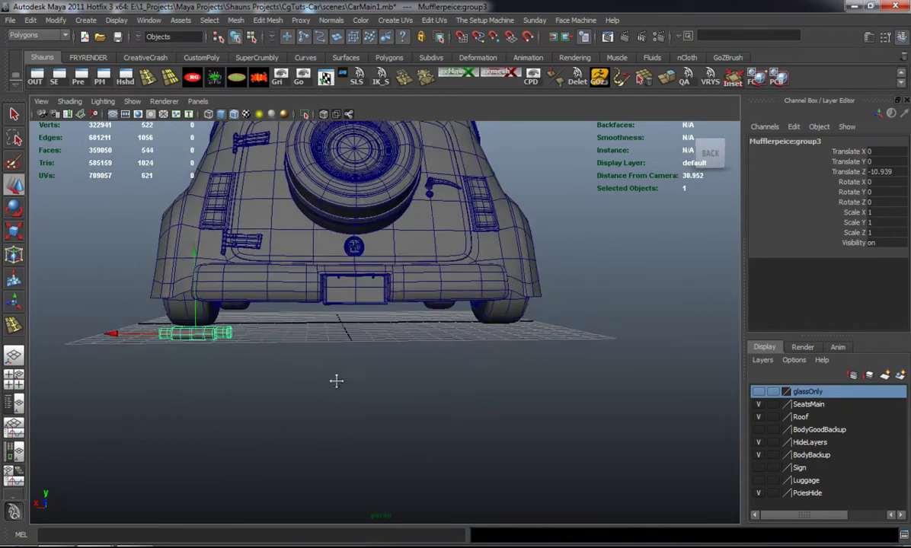
pyautogui.keyDown('alt'); pyautogui.moveTo(303, 380); pyautogui.dragTo(369, 386, button='middle'); pyautogui.keyUp('alt')
pyautogui.keyDown('alt'); pyautogui.moveTo(369, 385); pyautogui.dragTo(393, 388, button='right'); pyautogui.keyUp('alt')
pyautogui.keyDown('alt'); pyautogui.moveTo(393, 387); pyautogui.dragTo(385, 389); pyautogui.keyUp('alt')
pyautogui.press('e')
pyautogui.moveTo(237, 371); pyautogui.dragTo(196, 359)
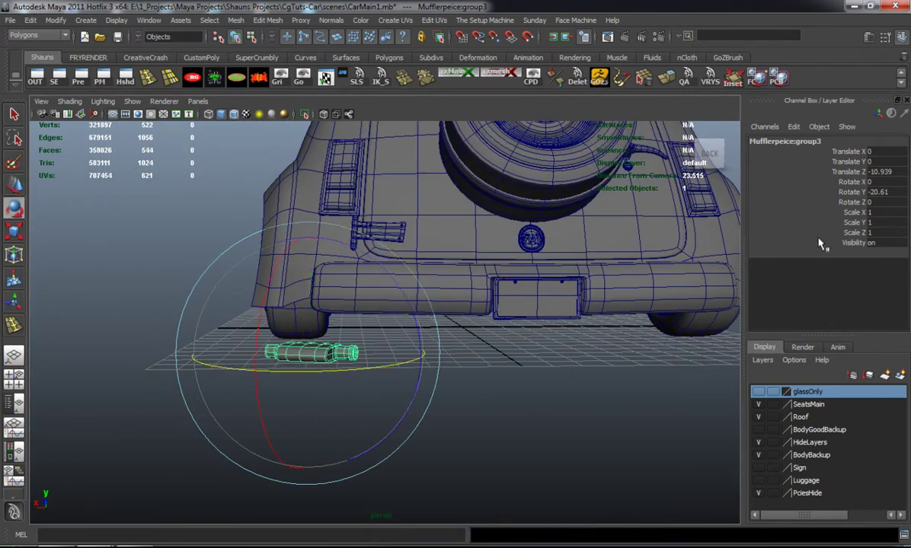
pyautogui.click(883, 189)
pyautogui.write('-90')
pyautogui.press('Return')
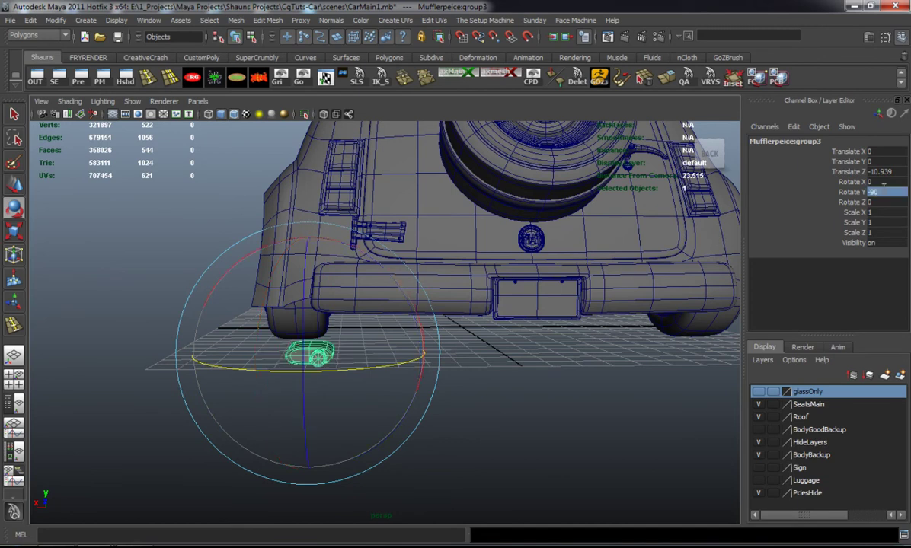
# Move the muffler group up behind the rear bumper to Translate X -1.491 and Translate Y 1.658.
pyautogui.press('w')
pyautogui.moveTo(231, 353); pyautogui.dragTo(270, 378)
pyautogui.keyDown('alt'); pyautogui.moveTo(270, 378); pyautogui.dragTo(332, 368, button='right'); pyautogui.keyUp('alt')
pyautogui.moveTo(362, 323); pyautogui.dragTo(434, 358)
pyautogui.press('e')
pyautogui.moveTo(498, 334); pyautogui.dragTo(407, 341)
pyautogui.hotkey('ctrl', 'z')
pyautogui.keyDown('alt'); pyautogui.moveTo(406, 342); pyautogui.dragTo(233, 359, button='middle'); pyautogui.keyUp('alt')
pyautogui.keyDown('alt'); pyautogui.moveTo(234, 361); pyautogui.dragTo(335, 376); pyautogui.keyUp('alt')
pyautogui.press('w')
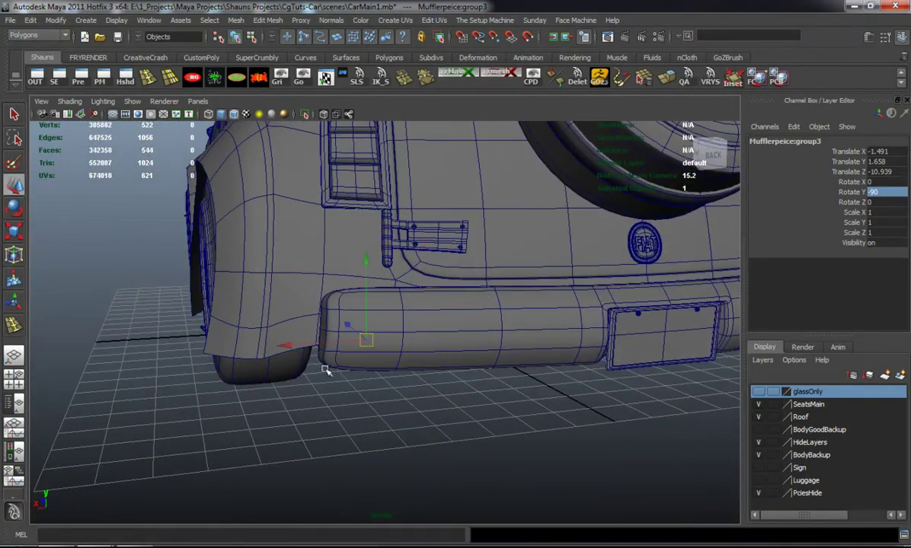
# Shift the muffler group sideways toward the rear wheel to Translate X -0.134.
pyautogui.moveTo(217, 359); pyautogui.dragTo(233, 359)
pyautogui.keyDown('alt'); pyautogui.moveTo(233, 359); pyautogui.dragTo(277, 370); pyautogui.keyUp('alt')
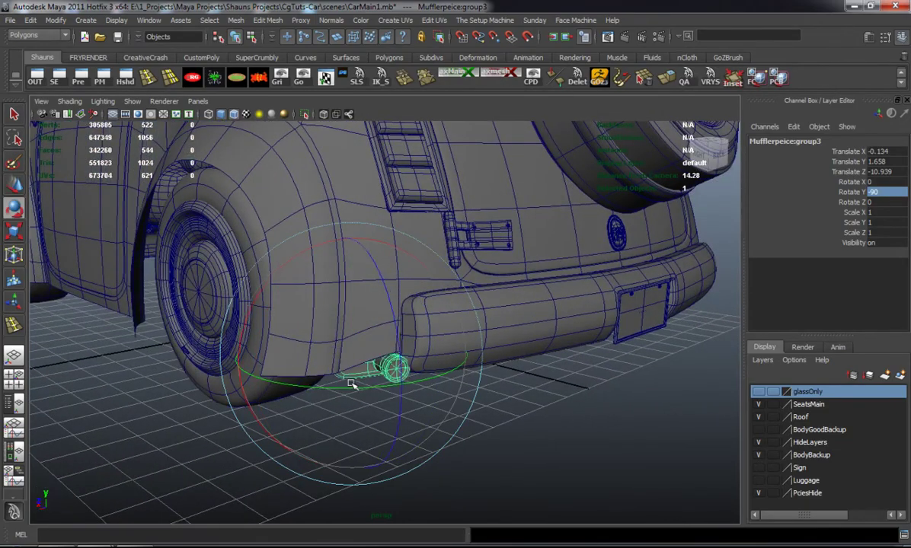
pyautogui.click(150, 429)
pyautogui.keyDown('alt'); pyautogui.moveTo(229, 438); pyautogui.dragTo(199, 388); pyautogui.keyUp('alt')
pyautogui.hotkey('ctrl', 'z')
pyautogui.keyDown('alt'); pyautogui.moveTo(199, 389); pyautogui.dragTo(235, 387, button='right'); pyautogui.keyUp('alt')
pyautogui.moveTo(235, 387)
pyautogui.keyDown('alt'); pyautogui.mouseDown()
pyautogui.moveTo(207, 346)
pyautogui.moveTo(240, 371)
pyautogui.mouseUp(); pyautogui.keyUp('alt')
# Enlarge the muffler group to a uniform scale of 1.403 and lower it below the bumper to Translate X -0.896 and Y 1.351.
pyautogui.press('w')
pyautogui.moveTo(168, 281); pyautogui.dragTo(424, 428)
pyautogui.moveTo(441, 384); pyautogui.dragTo(503, 401)
pyautogui.keyDown('alt'); pyautogui.moveTo(449, 413); pyautogui.dragTo(354, 427); pyautogui.keyUp('alt')
pyautogui.keyDown('alt'); pyautogui.moveTo(353, 427); pyautogui.dragTo(332, 428, button='right'); pyautogui.keyUp('alt')
pyautogui.keyDown('alt'); pyautogui.moveTo(331, 429); pyautogui.dragTo(377, 415); pyautogui.keyUp('alt')
pyautogui.press('w')
pyautogui.moveTo(393, 285); pyautogui.dragTo(391, 308)
# Examine the muffler's placement under the rear bumper from several angles.
pyautogui.click(299, 454)
pyautogui.keyDown('alt'); pyautogui.moveTo(303, 441); pyautogui.dragTo(247, 453, button='right'); pyautogui.keyUp('alt')
pyautogui.moveTo(248, 453)
pyautogui.keyDown('alt'); pyautogui.mouseDown()
pyautogui.moveTo(222, 458)
pyautogui.moveTo(260, 442)
pyautogui.mouseUp(); pyautogui.keyUp('alt')
pyautogui.keyDown('alt'); pyautogui.moveTo(259, 441); pyautogui.dragTo(282, 437, button='right'); pyautogui.keyUp('alt')
pyautogui.keyDown('alt'); pyautogui.moveTo(282, 438); pyautogui.dragTo(281, 431); pyautogui.keyUp('alt')
pyautogui.keyDown('alt'); pyautogui.moveTo(315, 437); pyautogui.dragTo(253, 419, button='middle'); pyautogui.keyUp('alt')
pyautogui.keyDown('alt'); pyautogui.moveTo(253, 418); pyautogui.dragTo(254, 427); pyautogui.keyUp('alt')
pyautogui.press('z')
# Rotate the muffler group to Rotate X 9.243, Y -96.828 and Z -11.489.
pyautogui.scroll(-3, 331, 416)
pyautogui.press('e')
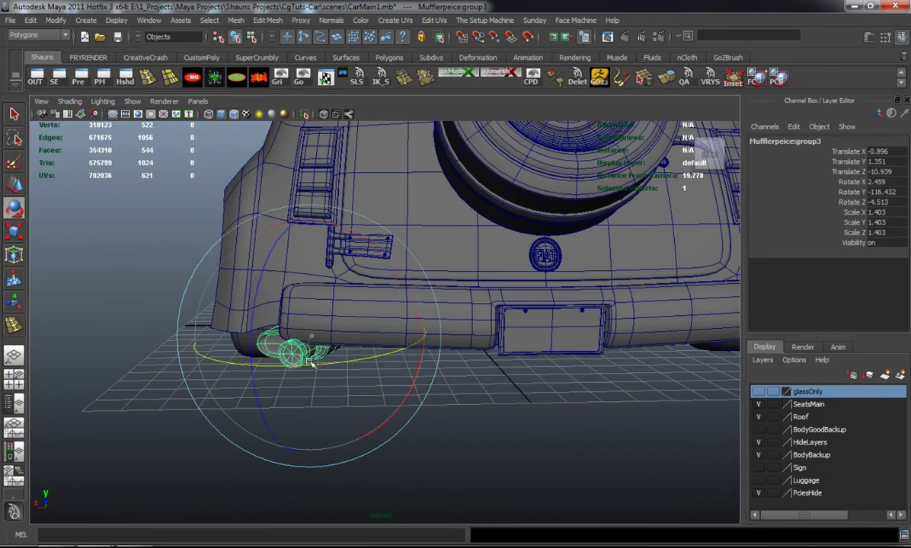
pyautogui.moveTo(340, 359)
pyautogui.keyDown('alt'); pyautogui.mouseDown()
pyautogui.moveTo(335, 386)
pyautogui.moveTo(452, 379)
pyautogui.moveTo(500, 389)
pyautogui.moveTo(409, 370)
pyautogui.moveTo(362, 390)
pyautogui.moveTo(339, 376)
pyautogui.mouseUp(); pyautogui.keyUp('alt')
pyautogui.click(600, 402)
pyautogui.scroll(-3, 526, 407)
pyautogui.press('z')
# Move the muffler group further inward and down to Translate X -1.646 and Translate Y 1.019.
pyautogui.press('w')
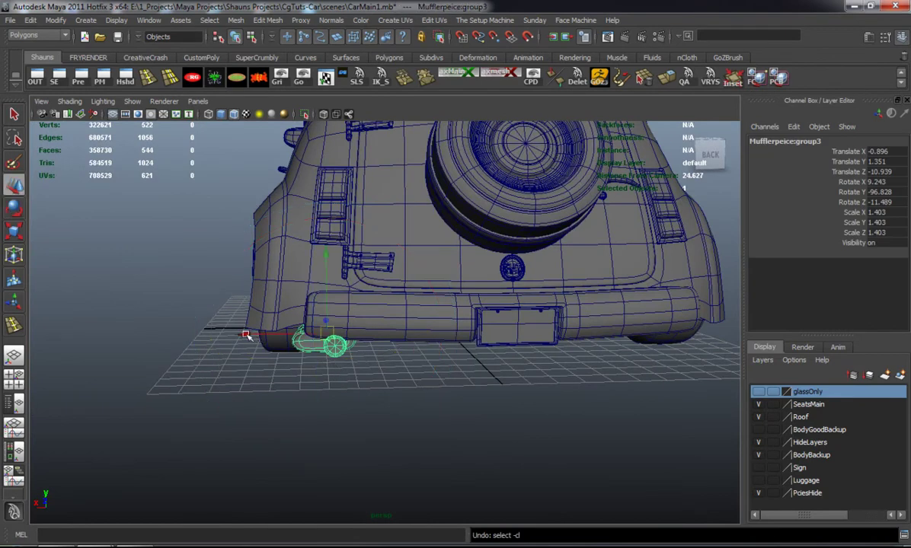
pyautogui.moveTo(252, 337); pyautogui.dragTo(265, 337)
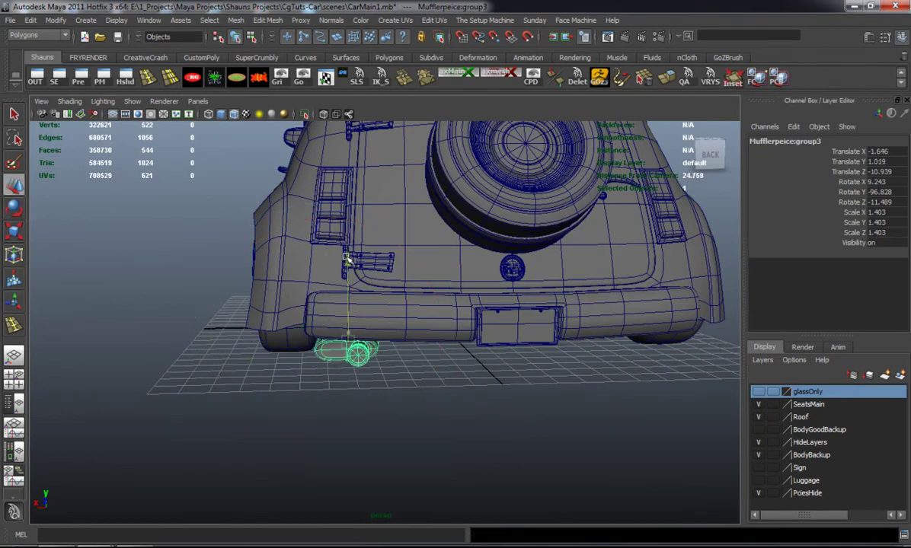
pyautogui.keyDown('alt'); pyautogui.moveTo(325, 240); pyautogui.dragTo(418, 338); pyautogui.keyUp('alt')
pyautogui.click(517, 407)
pyautogui.keyDown('alt'); pyautogui.moveTo(442, 390); pyautogui.dragTo(222, 406); pyautogui.keyUp('alt')
pyautogui.keyDown('alt'); pyautogui.moveTo(222, 406); pyautogui.dragTo(123, 407, button='middle'); pyautogui.keyUp('alt')
pyautogui.hotkey('ctrl', 'z')
pyautogui.keyDown('alt'); pyautogui.moveTo(257, 411); pyautogui.dragTo(258, 399); pyautogui.keyUp('alt')
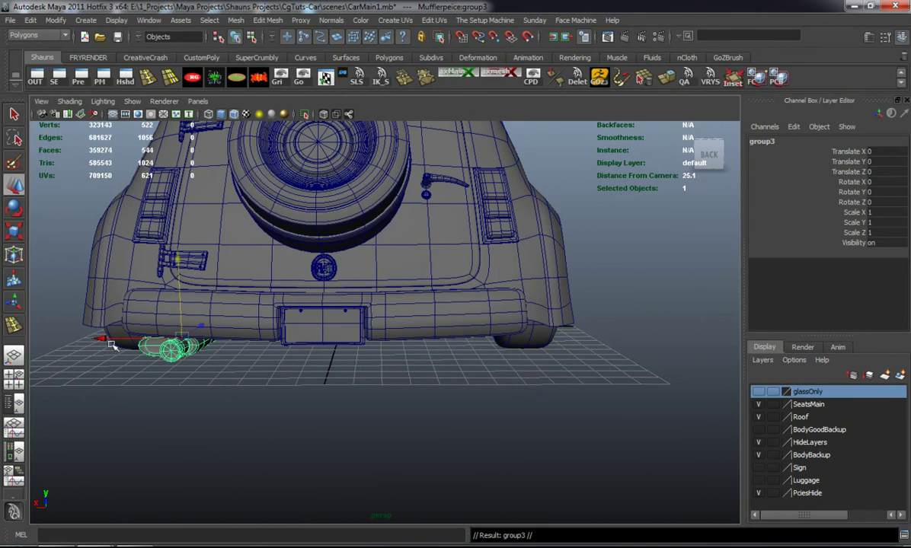
# Duplicate the muffler group and mirror the copy under the bumper's other side with Scale X -1 and Translate X -11.102.
pyautogui.hotkey('ctrl', 'd')
pyautogui.moveTo(118, 348); pyautogui.dragTo(399, 350)
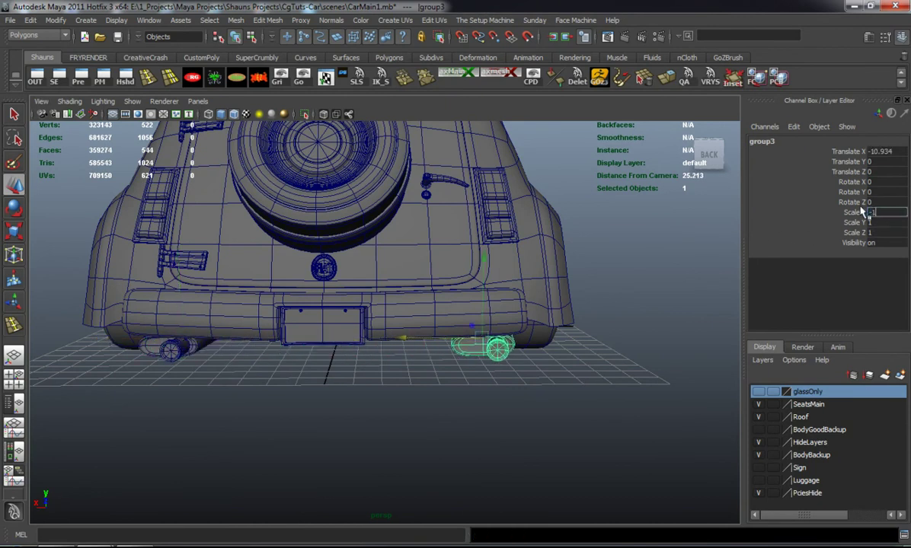
pyautogui.keyDown('alt'); pyautogui.moveTo(433, 314); pyautogui.dragTo(362, 327, button='middle'); pyautogui.keyUp('alt')
pyautogui.keyDown('alt'); pyautogui.moveTo(361, 326); pyautogui.dragTo(356, 346, button='right'); pyautogui.keyUp('alt')
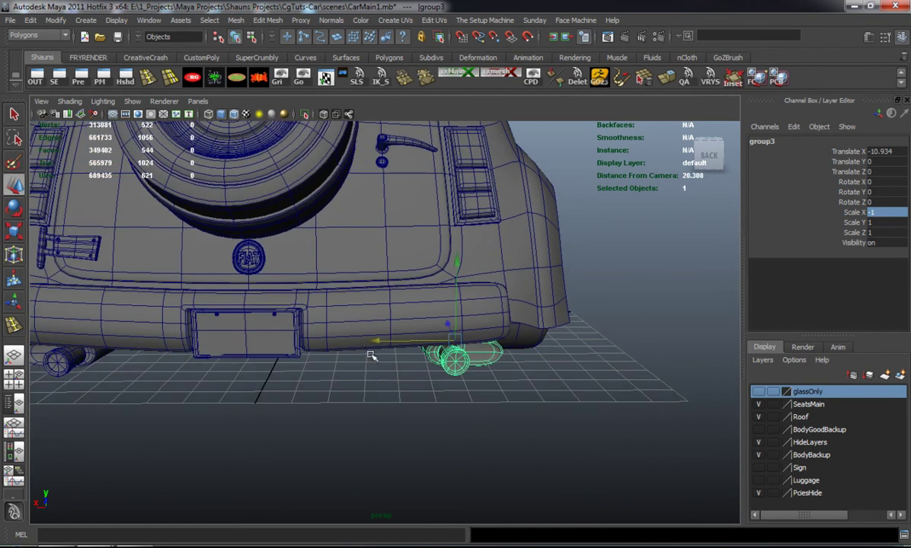
pyautogui.moveTo(375, 342); pyautogui.dragTo(388, 342)
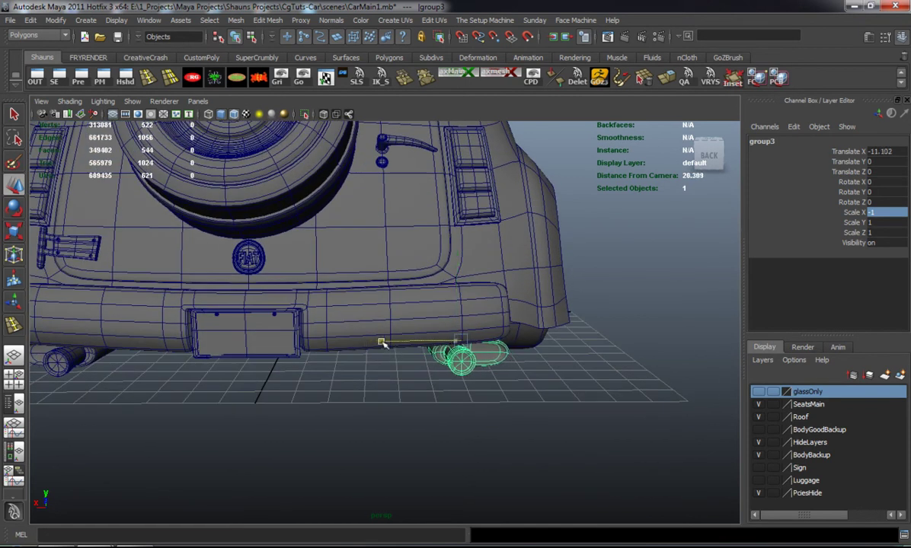
pyautogui.click(311, 383)
pyautogui.keyDown('alt'); pyautogui.moveTo(310, 384); pyautogui.dragTo(246, 371, button='right'); pyautogui.keyUp('alt')
pyautogui.keyDown('alt'); pyautogui.moveTo(246, 372); pyautogui.dragTo(375, 353); pyautogui.keyUp('alt')
pyautogui.keyDown('alt'); pyautogui.moveTo(375, 352); pyautogui.dragTo(403, 385, button='middle'); pyautogui.keyUp('alt')
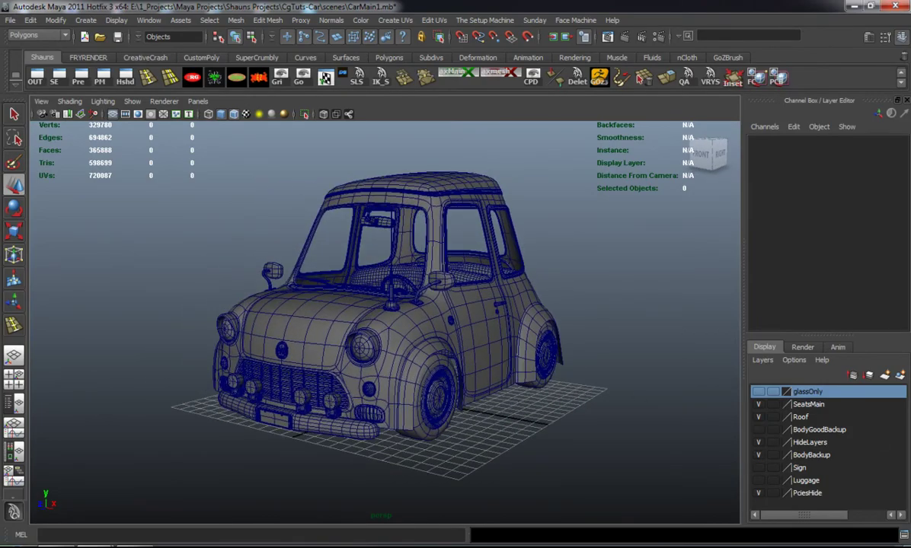